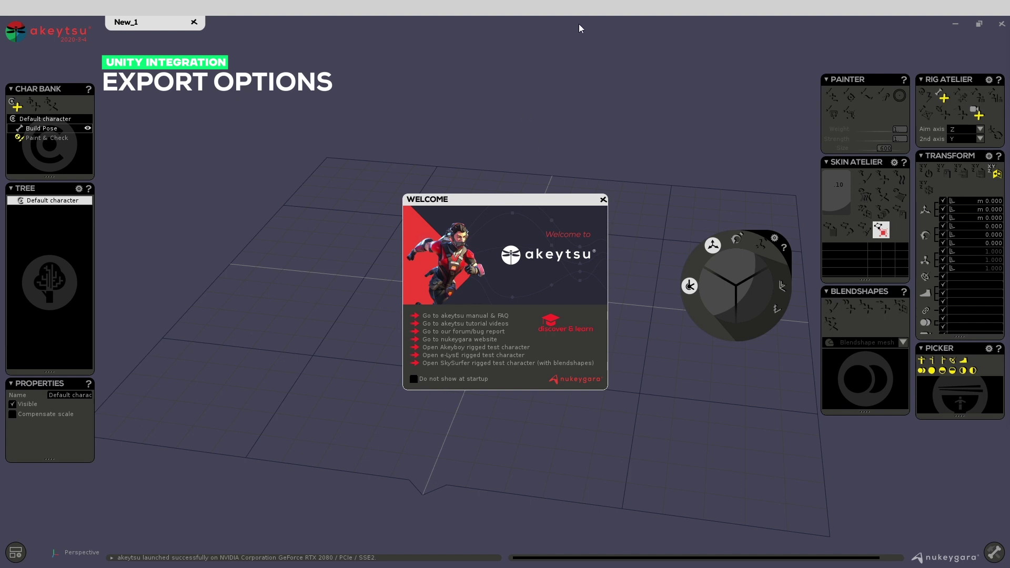
# Load the SkySurfer_BS rigged test character with blendshapes and dolly the camera in to frame it.
pyautogui.moveTo(579, 8)
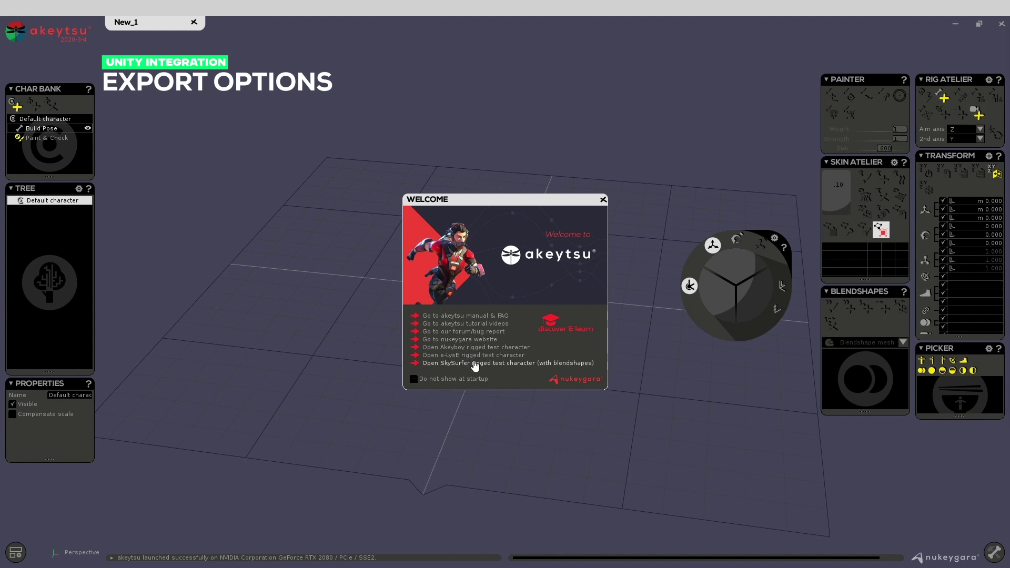
pyautogui.click(535, 363)
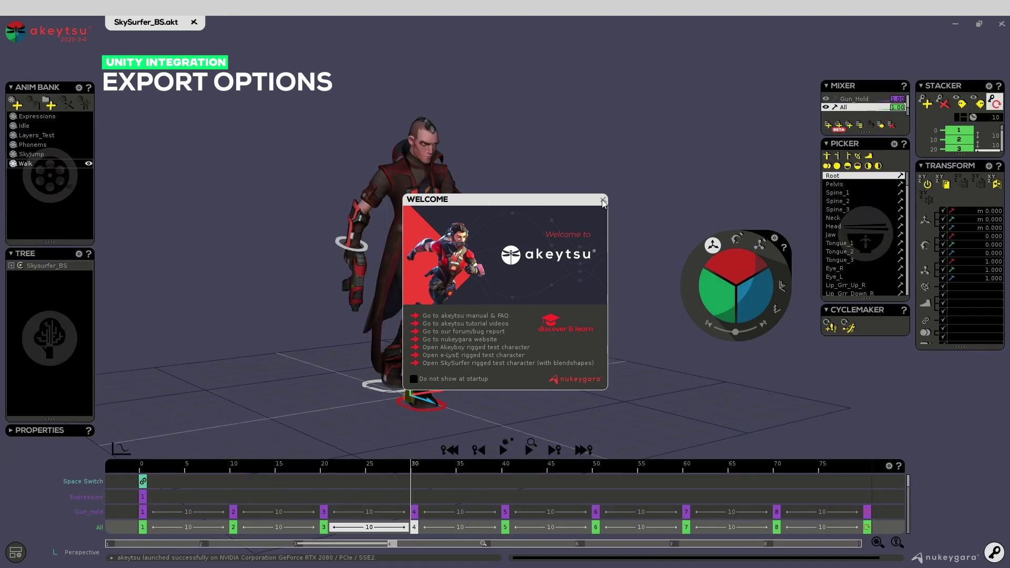
pyautogui.click(603, 201)
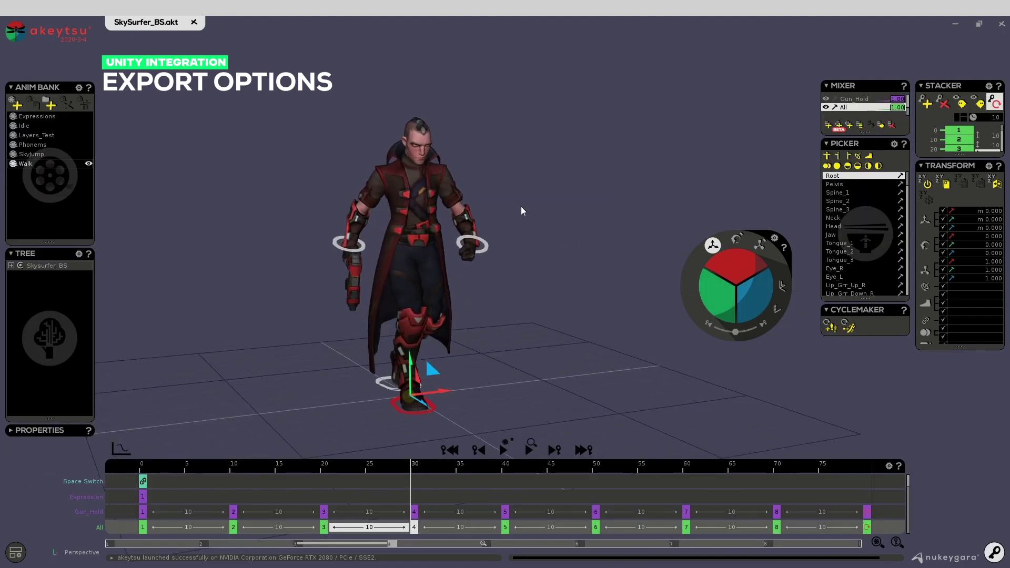
pyautogui.keyDown('alt'); pyautogui.moveTo(521, 210); pyautogui.dragTo(587, 246, button='right'); pyautogui.keyUp('alt')
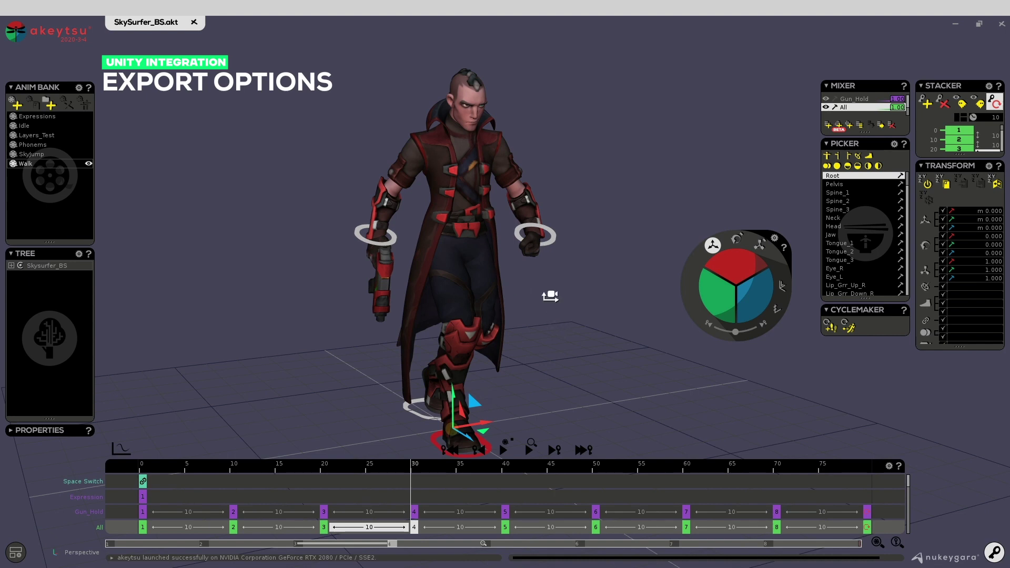
pyautogui.keyDown('alt'); pyautogui.moveTo(549, 296); pyautogui.dragTo(550, 287, button='middle'); pyautogui.keyUp('alt')
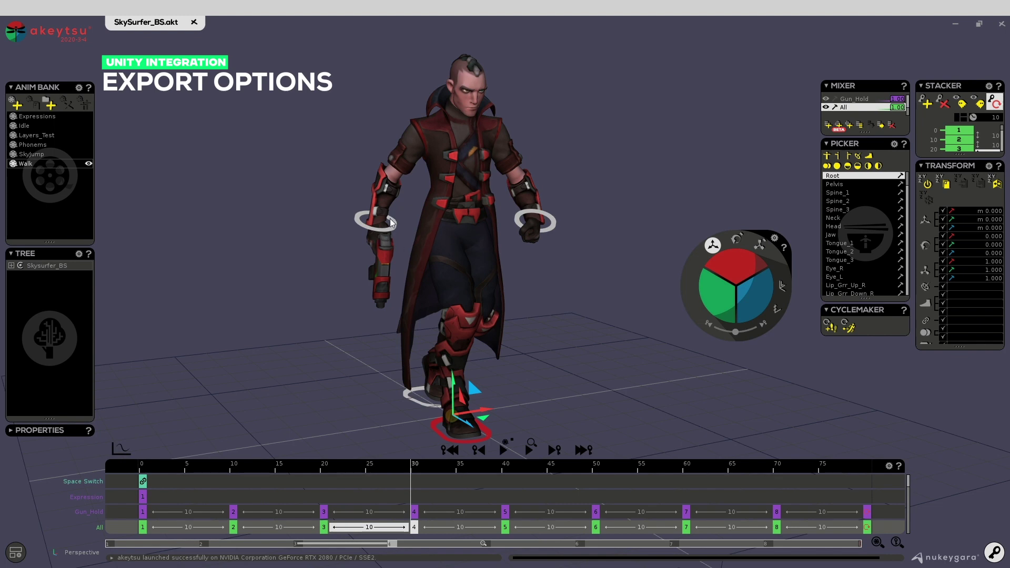
# Bring up Export Settings with Ctrl+E and disable Export camera targets.
pyautogui.hotkey('ctrl', 'e')
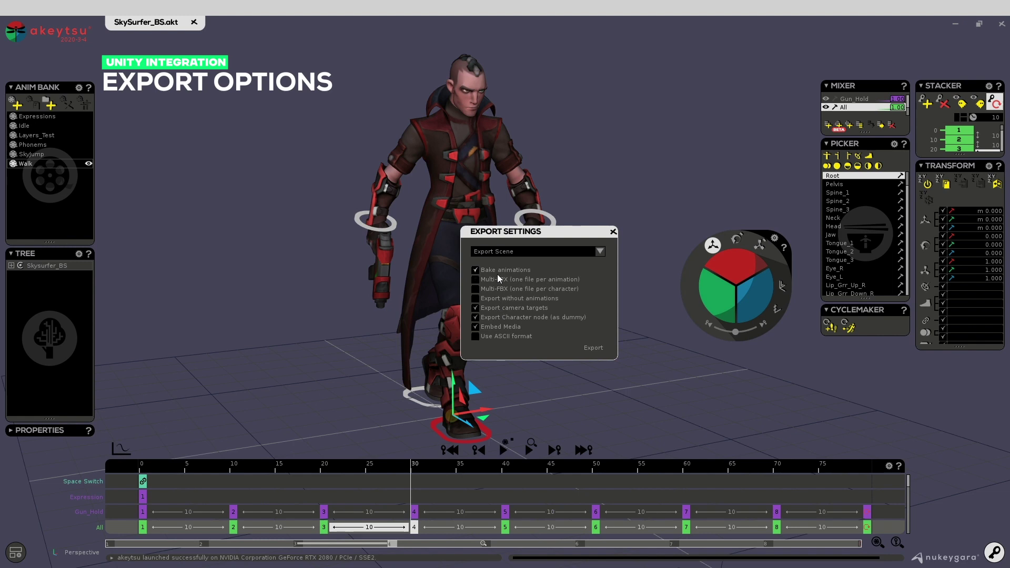
pyautogui.click(489, 308)
# Start the FBX export and browse to 26_AkeytsuDemoSupportFiles/BONUS_Unity_/Assets.
pyautogui.click(592, 347)
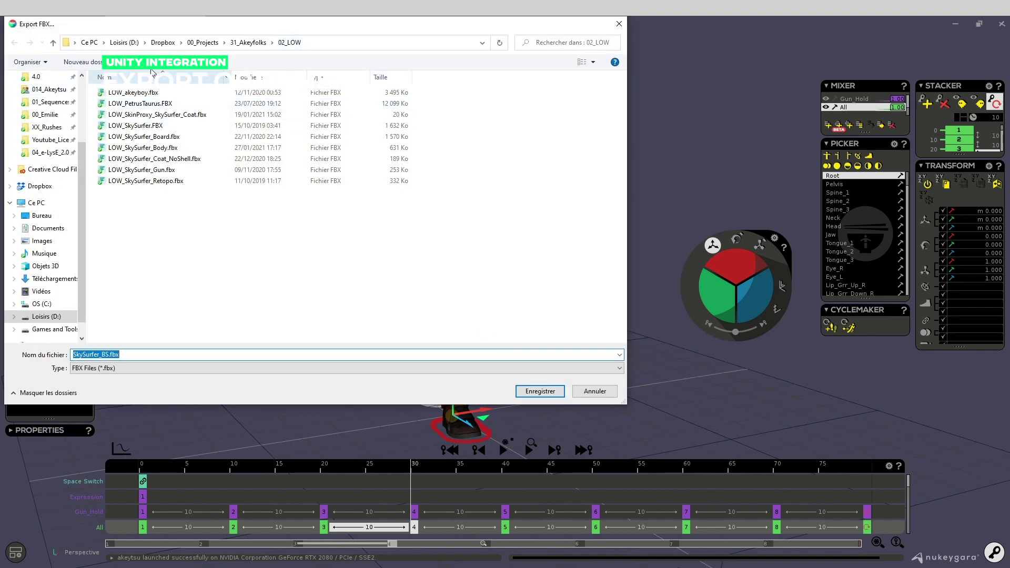
pyautogui.moveTo(191, 29); pyautogui.dragTo(319, 87)
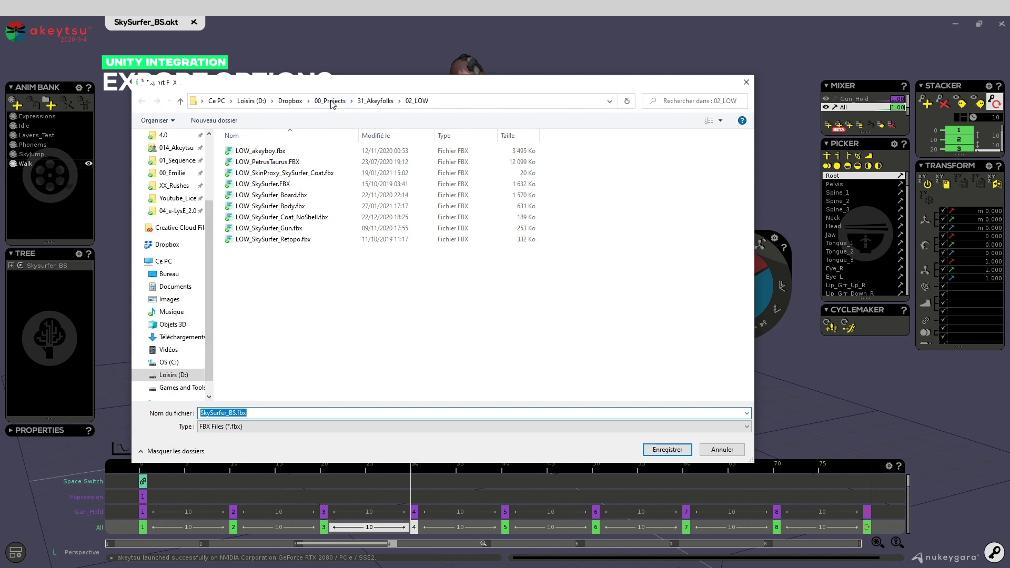
pyautogui.scroll(3, 215, 246)
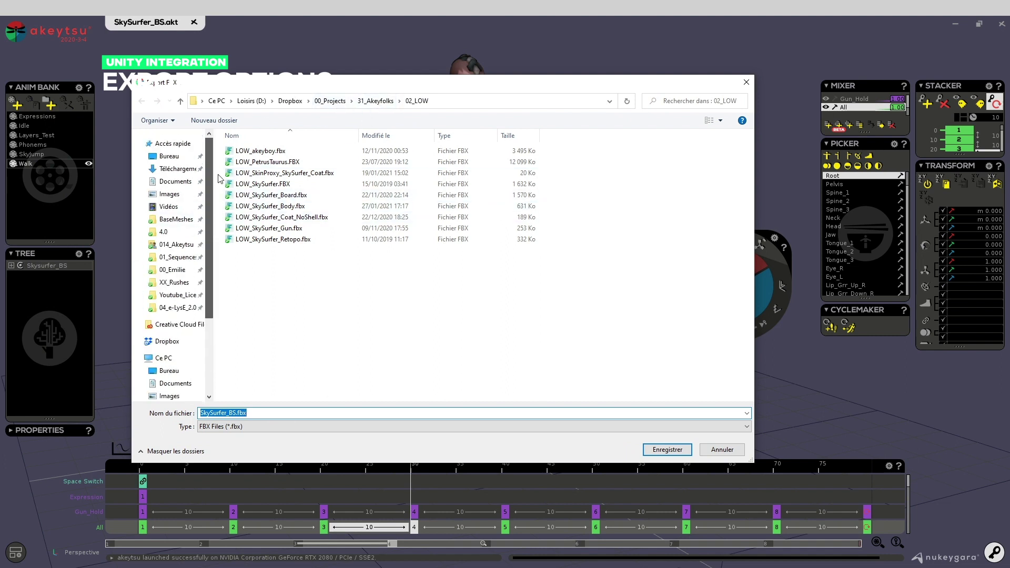
pyautogui.click(330, 101)
pyautogui.scroll(-1, 274, 319)
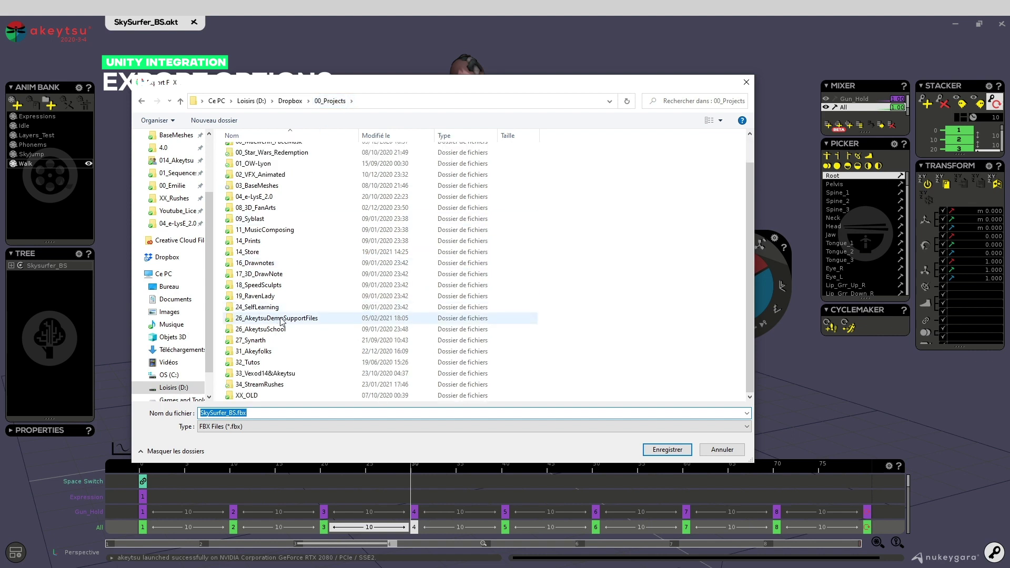
pyautogui.doubleClick(276, 319)
pyautogui.doubleClick(288, 195)
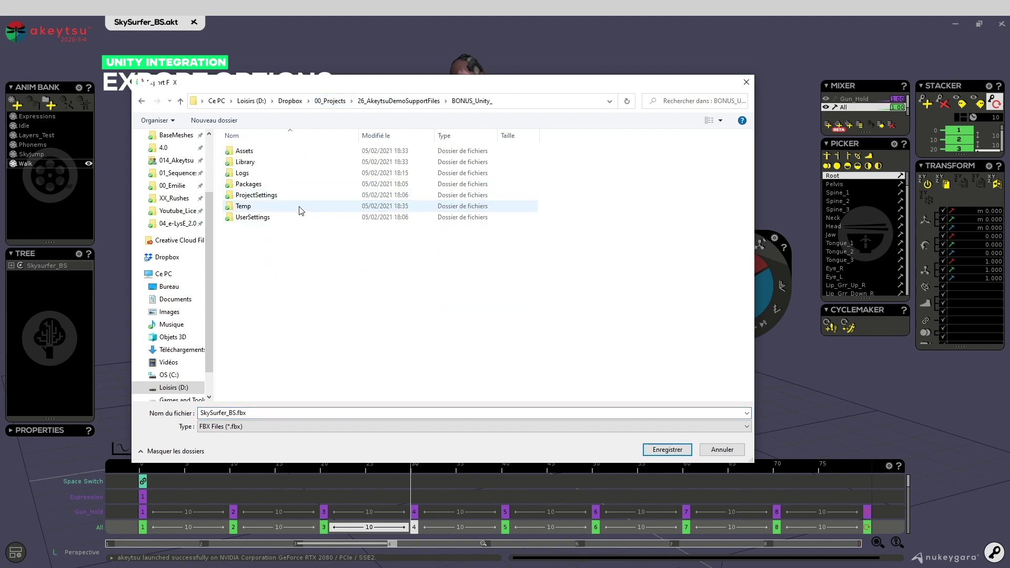
pyautogui.doubleClick(265, 152)
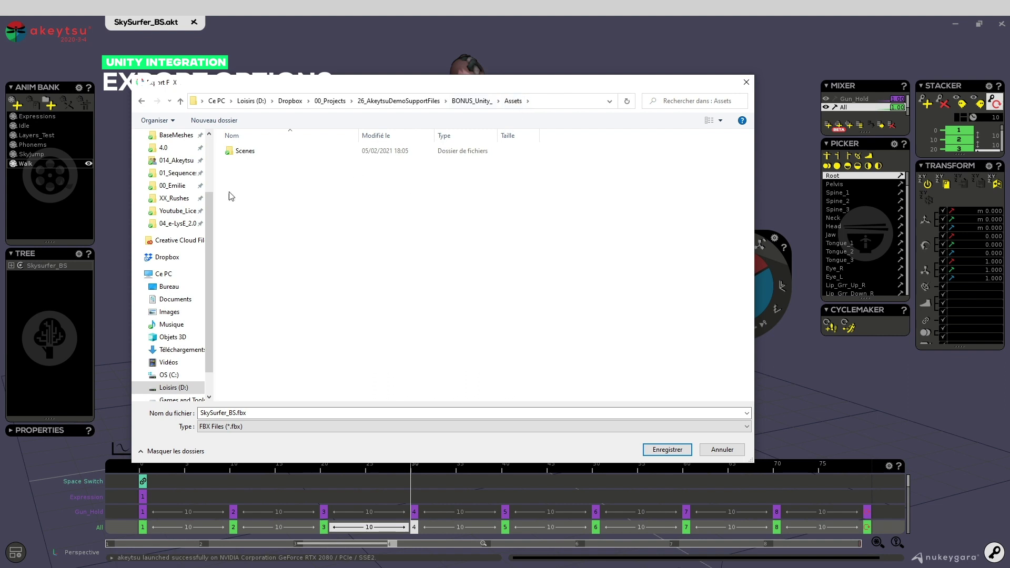
# Create a new folder named Characters inside Assets and open it.
pyautogui.rightClick(251, 205)
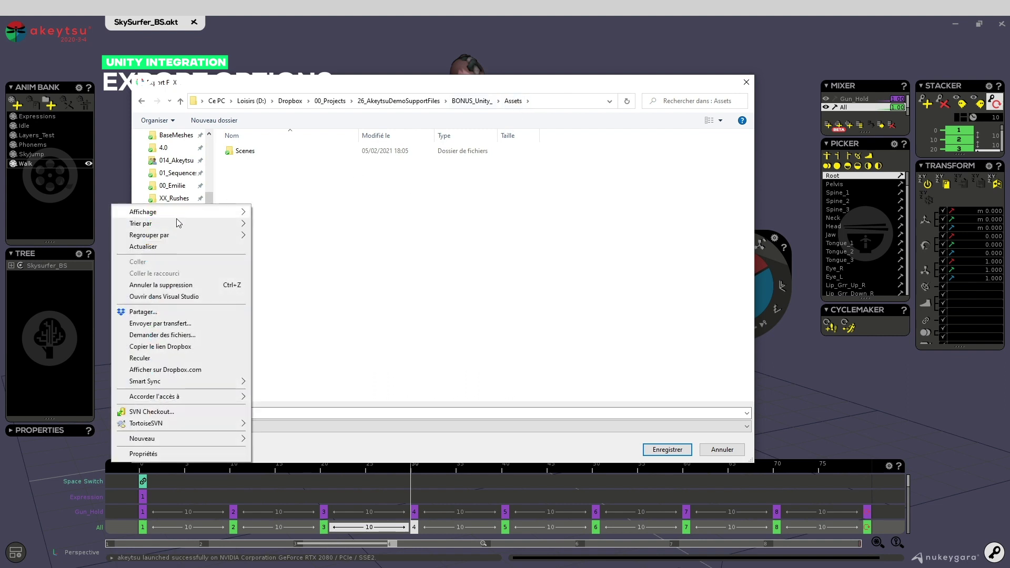
pyautogui.moveTo(176, 444)
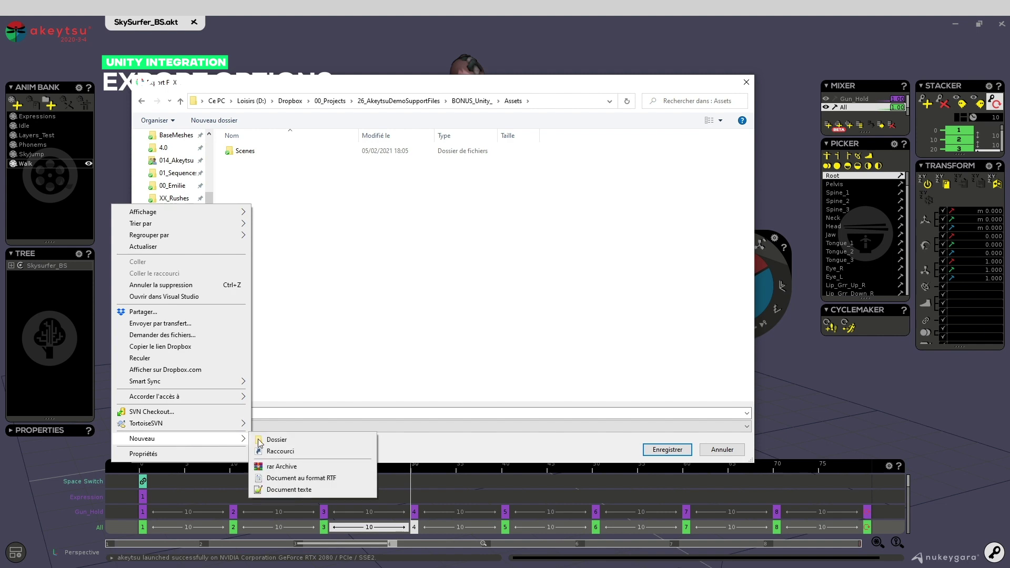
pyautogui.click(261, 440)
pyautogui.click(257, 152)
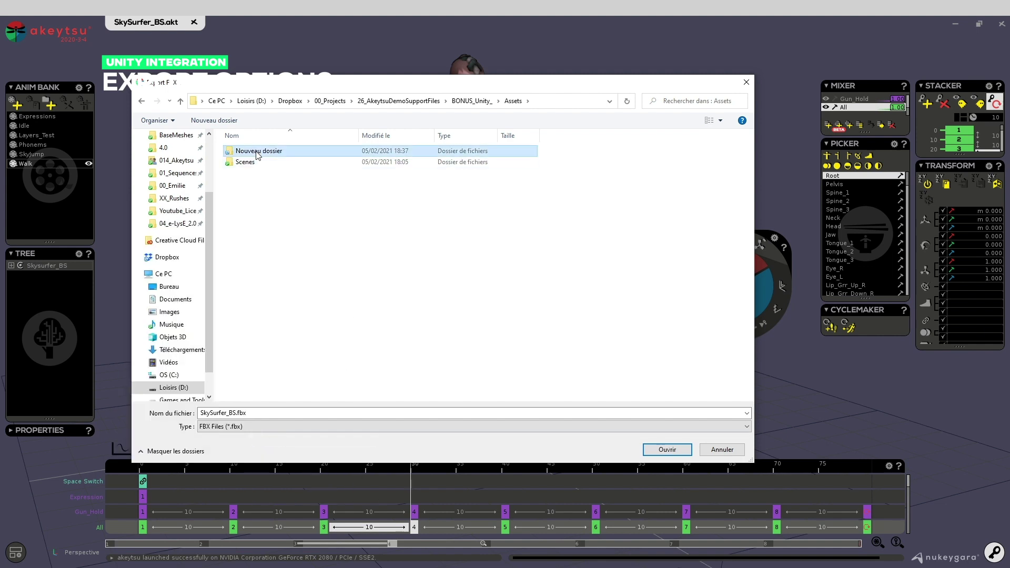
pyautogui.click(257, 152)
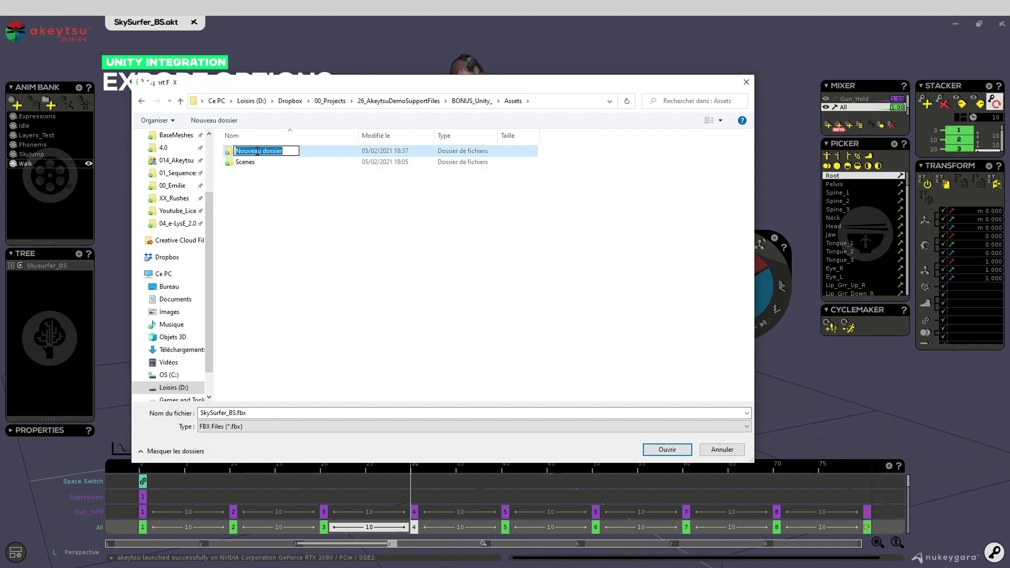
pyautogui.write('Characters')
pyautogui.press('Return')
pyautogui.doubleClick(258, 153)
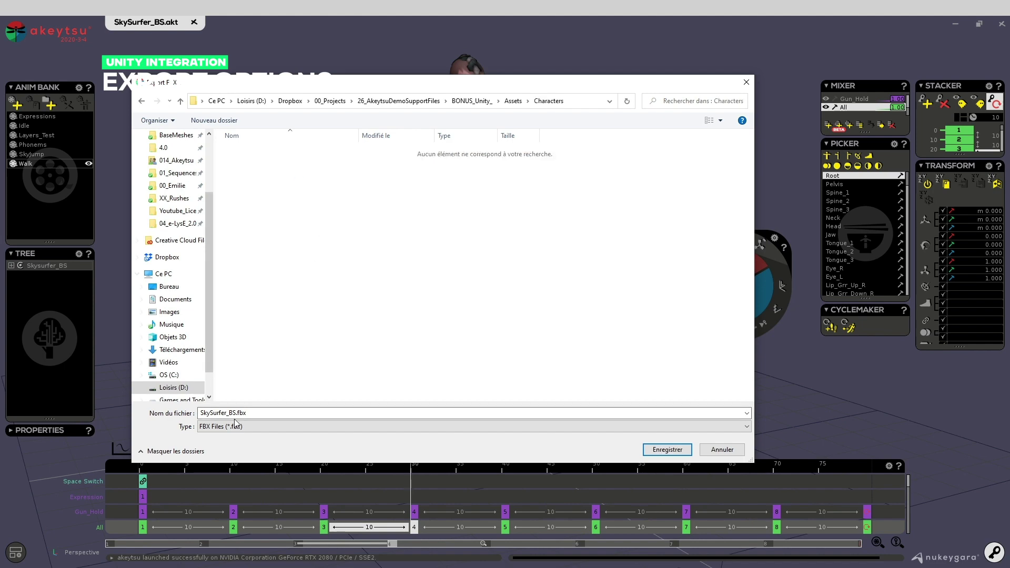
# Save SkySurfer_BS.fbx into the Characters folder and run the FBX export.
pyautogui.click(657, 451)
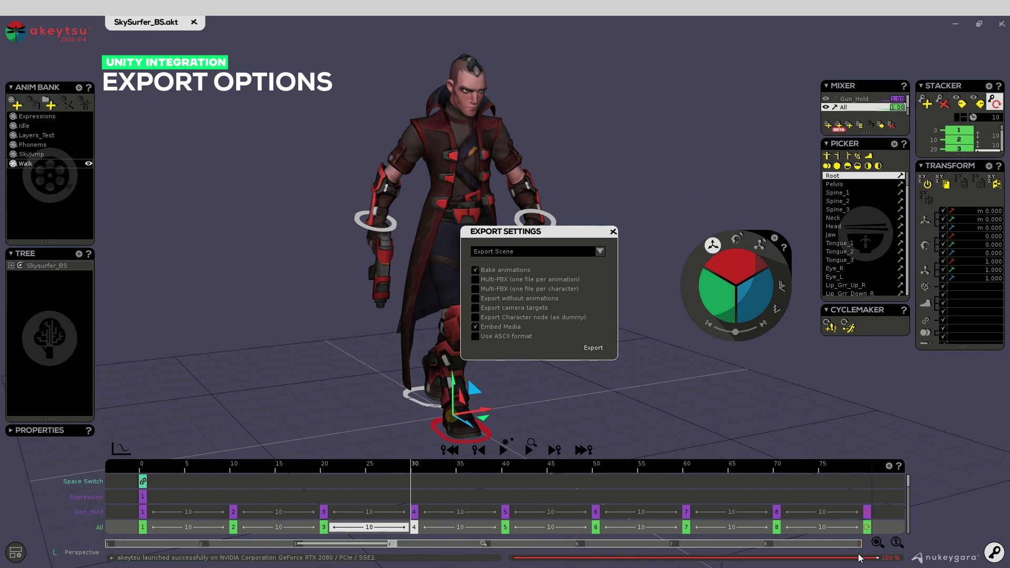
pyautogui.click(591, 347)
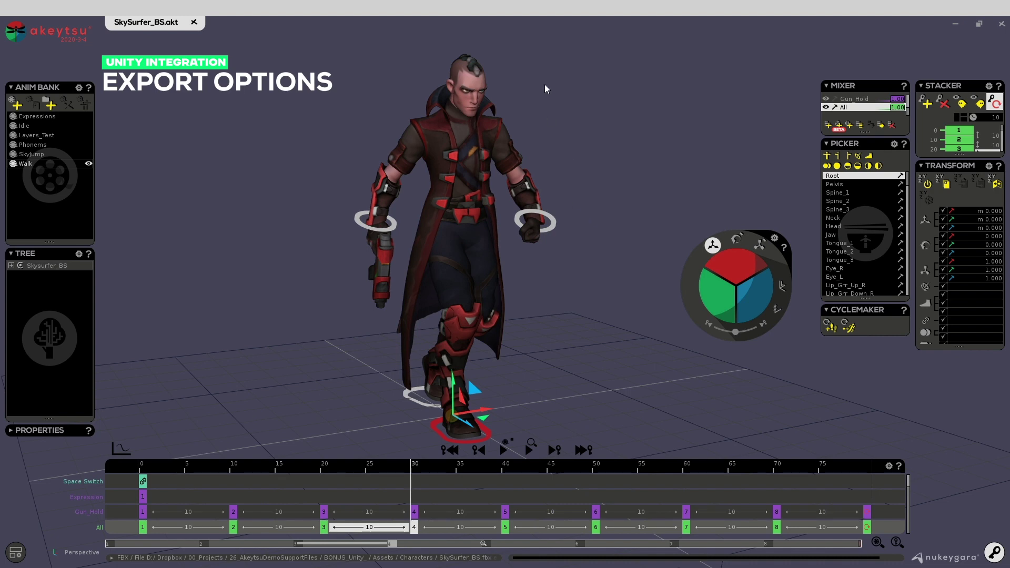
pyautogui.moveTo(574, 16)
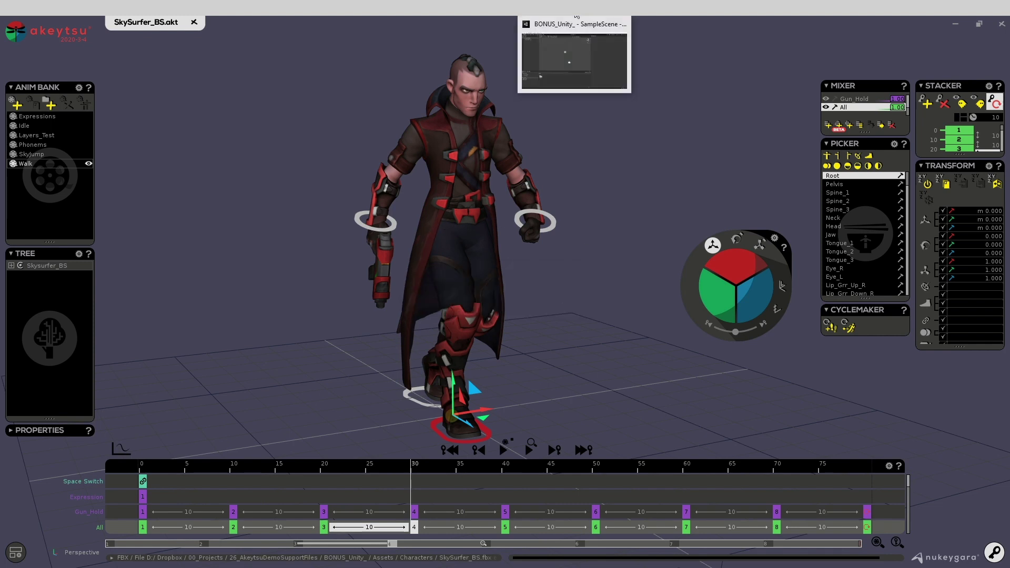
# In Unity, open Assets/Characters and select the SkySurfer_BS model to show its import settings.
pyautogui.click(568, 73)
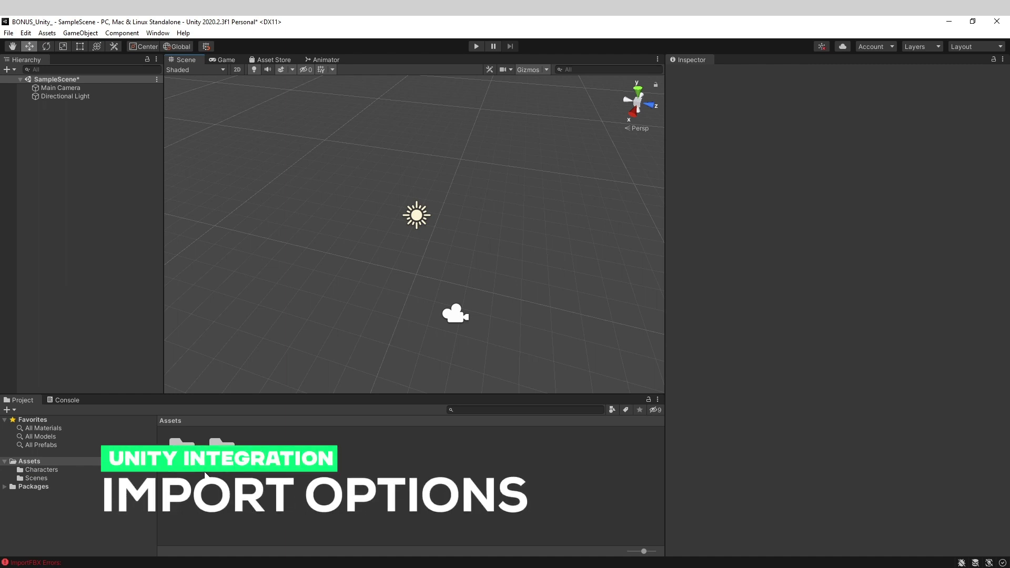
pyautogui.click(181, 452)
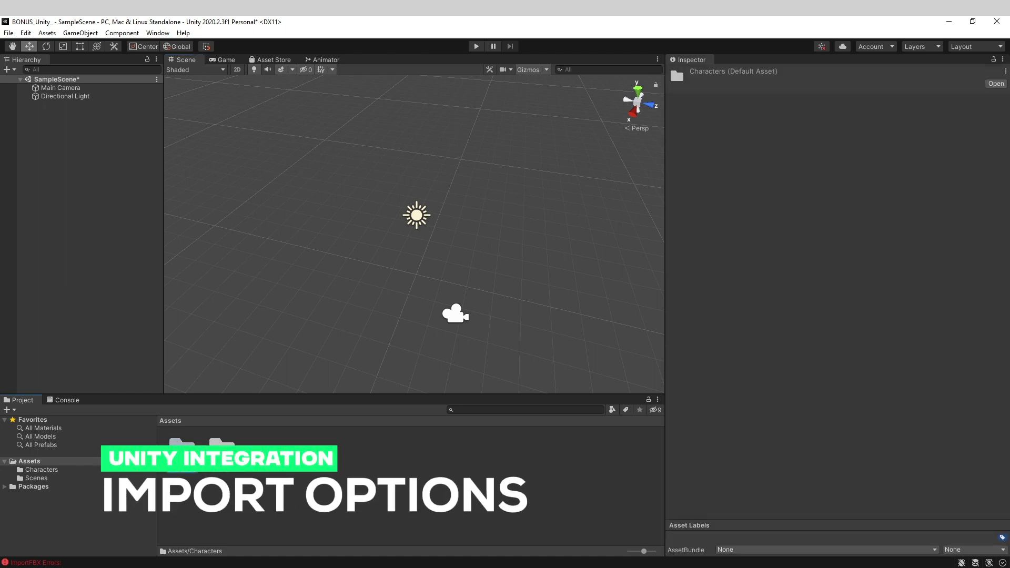
pyautogui.doubleClick(182, 448)
pyautogui.click(182, 448)
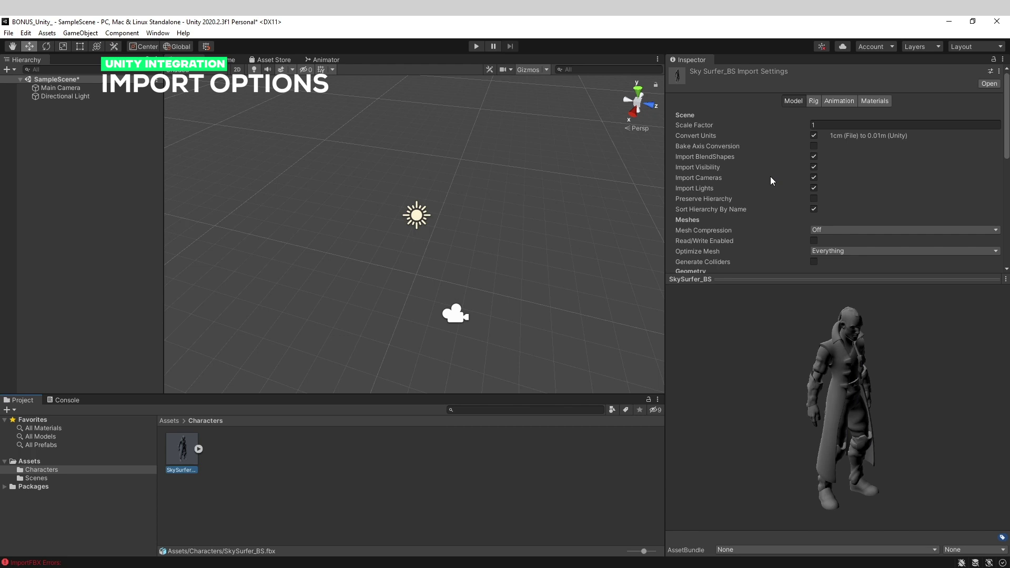
# Set Blend Shape Normals to None in the SkySurfer_BS Model import settings.
pyautogui.keyDown('alt'); pyautogui.moveTo(876, 375); pyautogui.dragTo(840, 355); pyautogui.keyUp('alt')
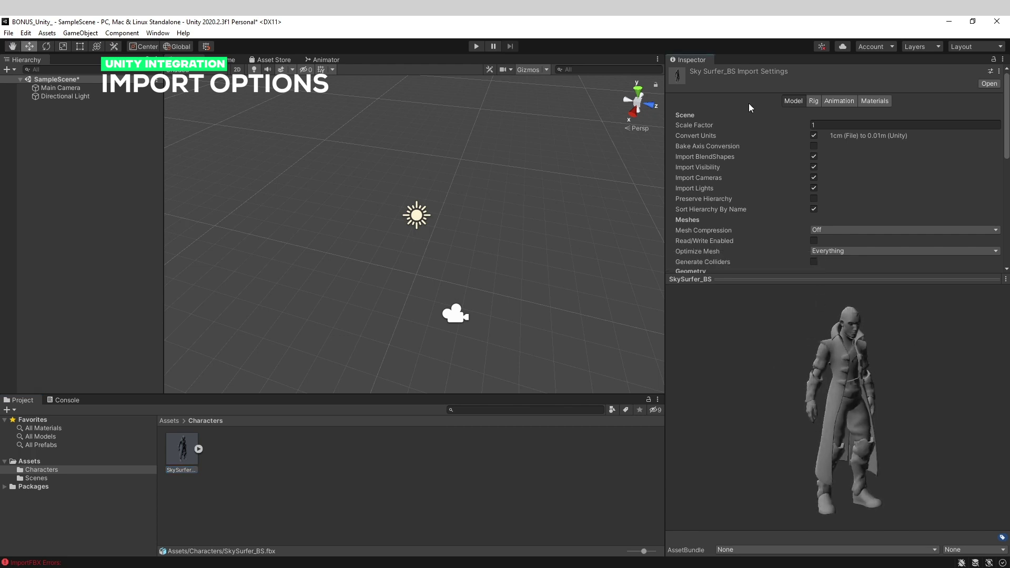
pyautogui.scroll(-5, 715, 180)
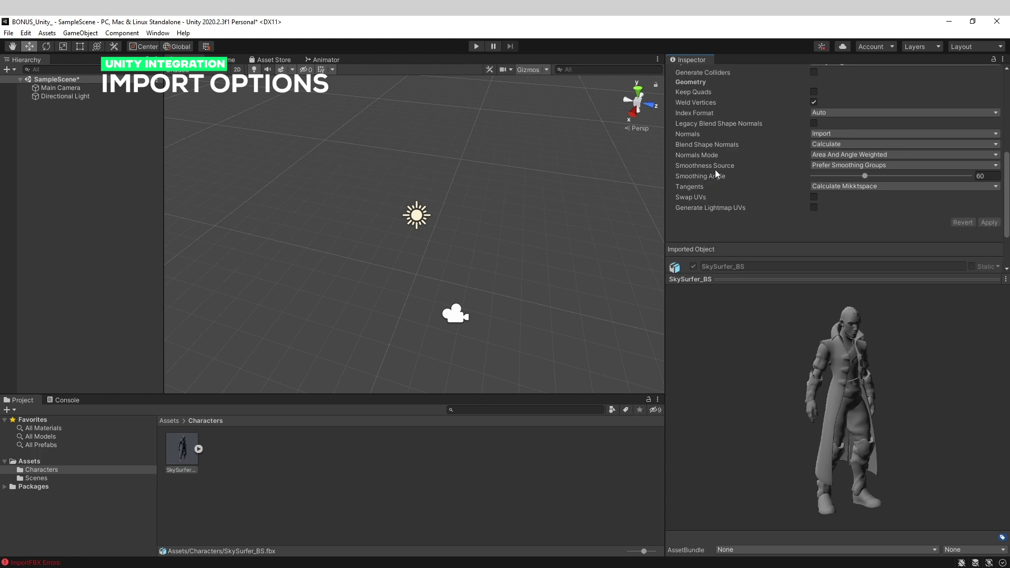
pyautogui.scroll(4, 715, 169)
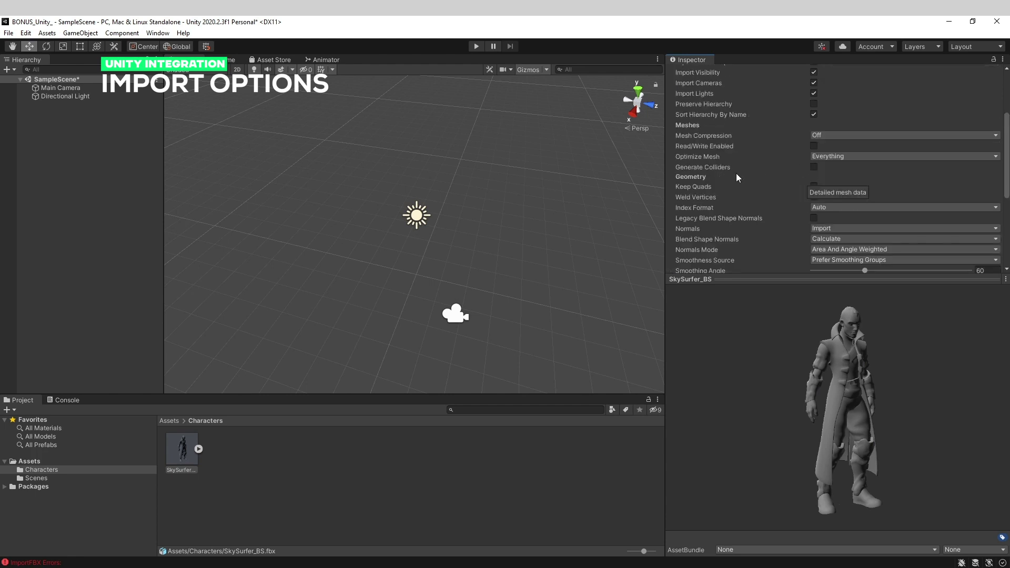
pyautogui.click(858, 240)
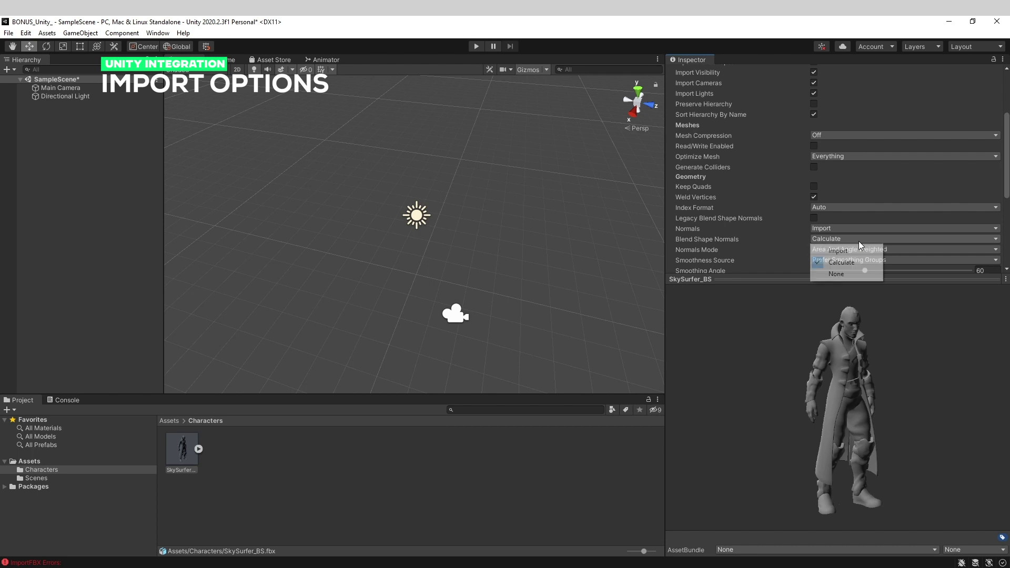
pyautogui.click(835, 274)
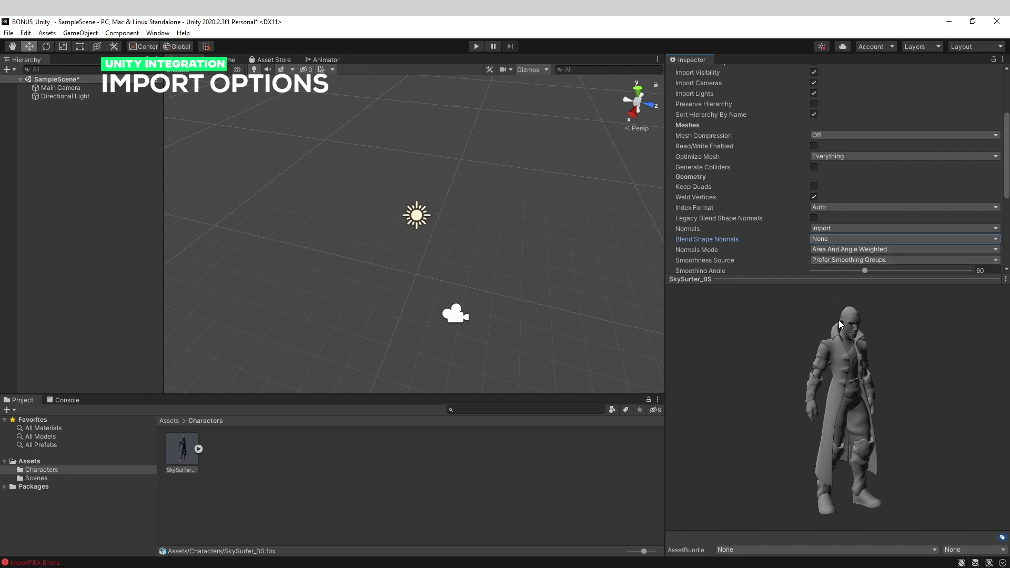
pyautogui.scroll(-3, 789, 235)
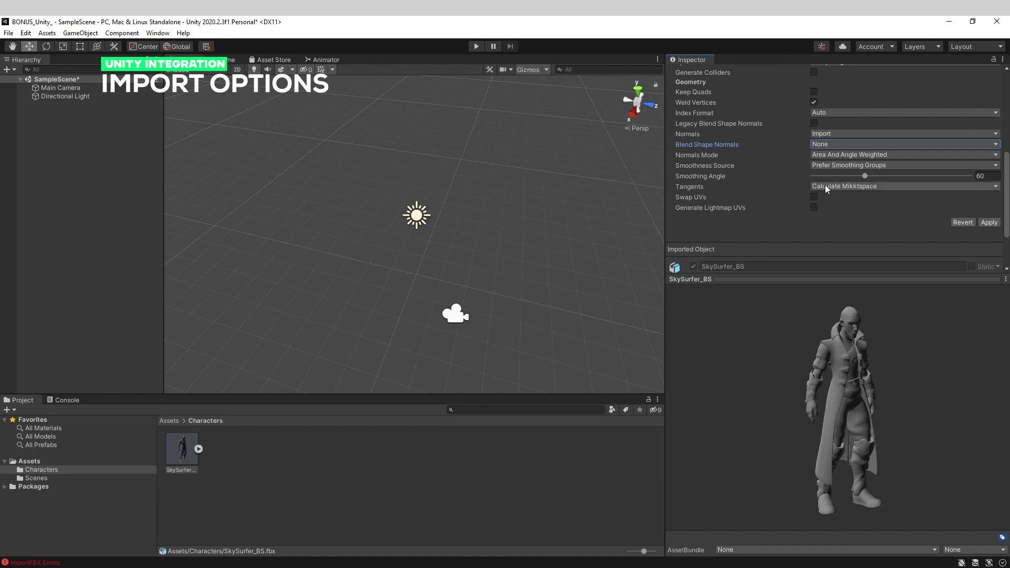
# Show the Animation import settings and browse the Expressions, Idle and Phonems clips.
pyautogui.scroll(5, 766, 192)
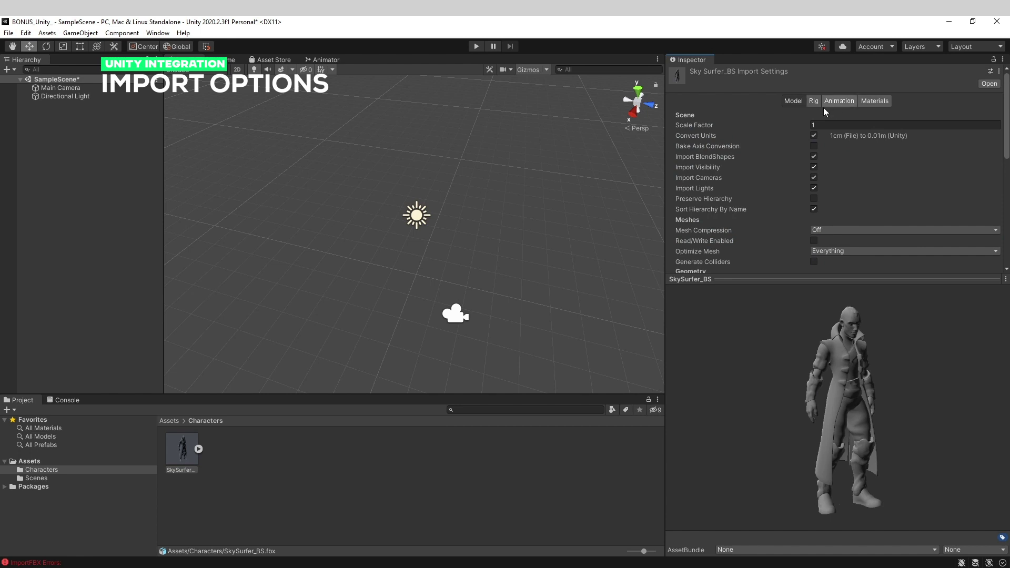
pyautogui.click(839, 102)
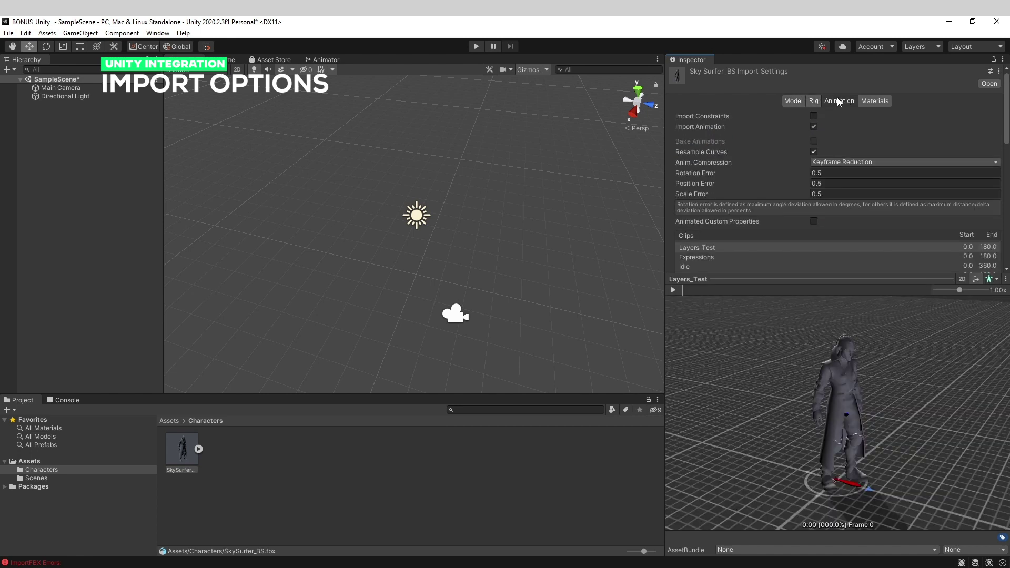
pyautogui.scroll(-6, 725, 169)
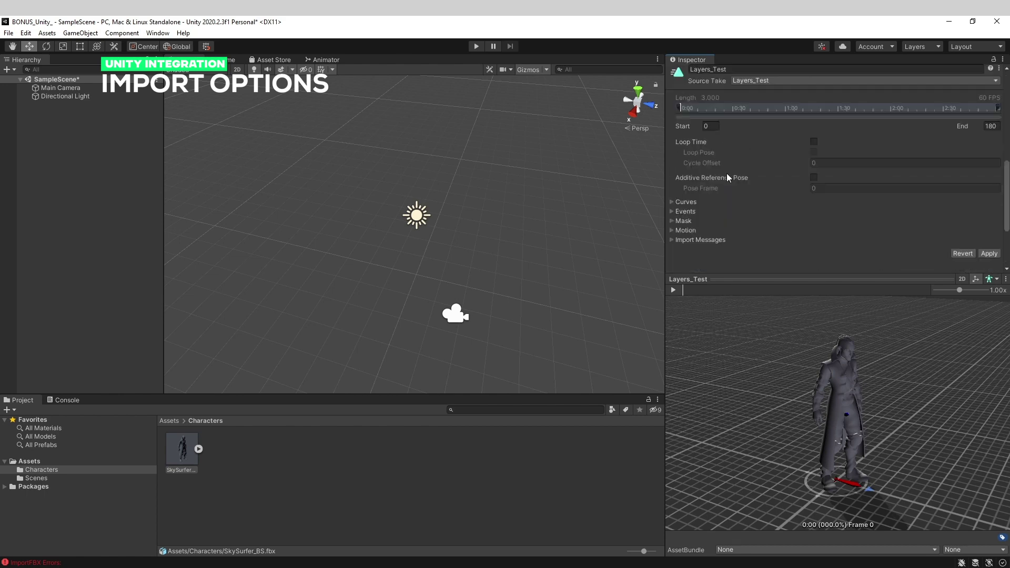
pyautogui.click(706, 99)
pyautogui.click(708, 108)
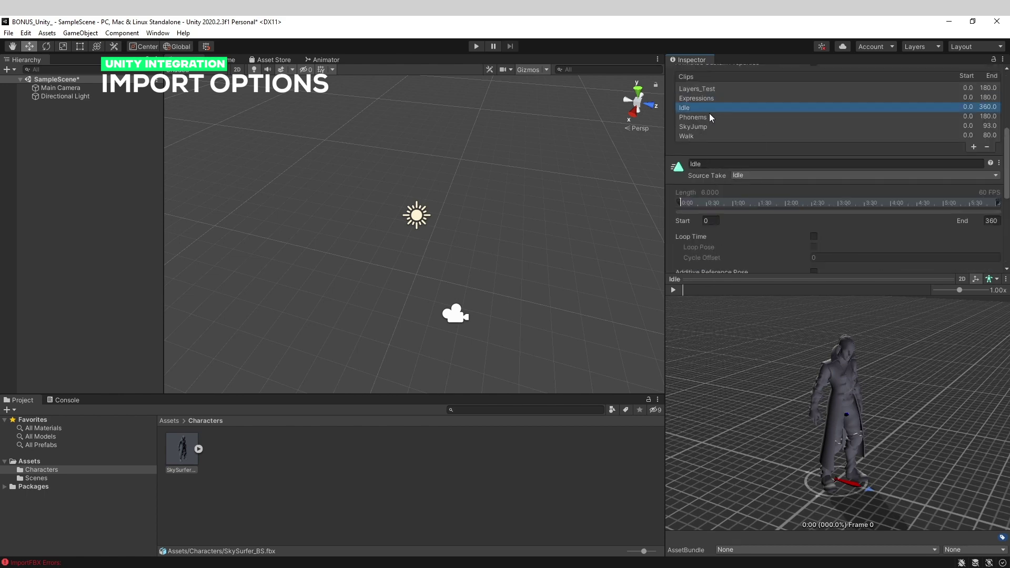
pyautogui.click(708, 117)
# Preview the SkyJump clip, playing it and pausing at frame 29.
pyautogui.click(708, 127)
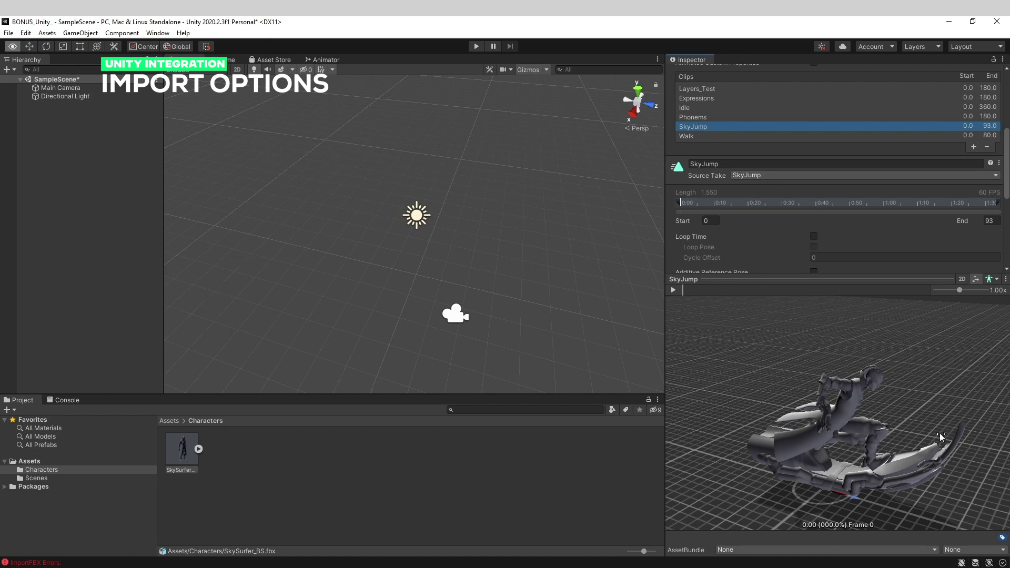
pyautogui.keyDown('alt'); pyautogui.moveTo(941, 436); pyautogui.dragTo(851, 429); pyautogui.keyUp('alt')
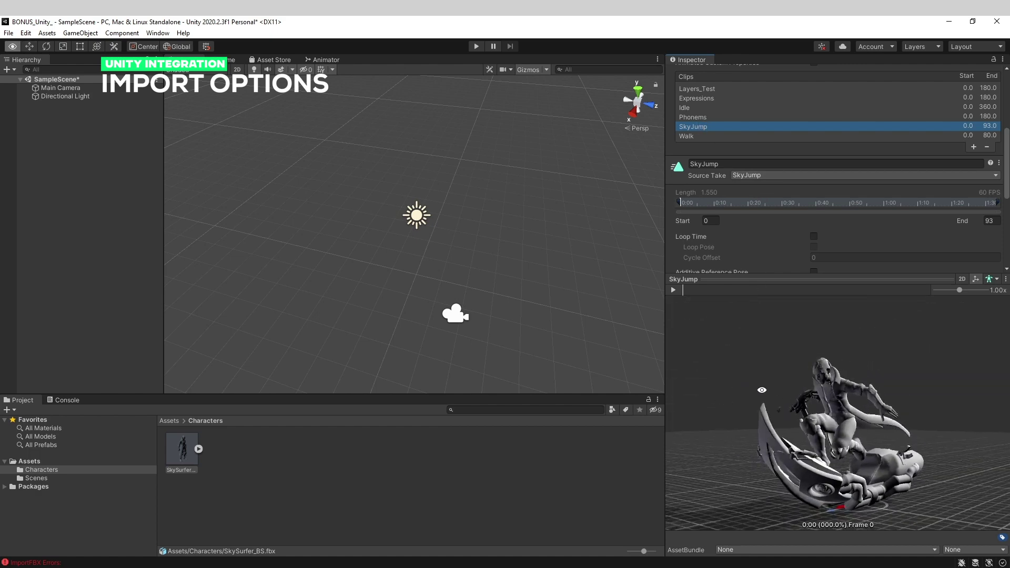
pyautogui.click(672, 289)
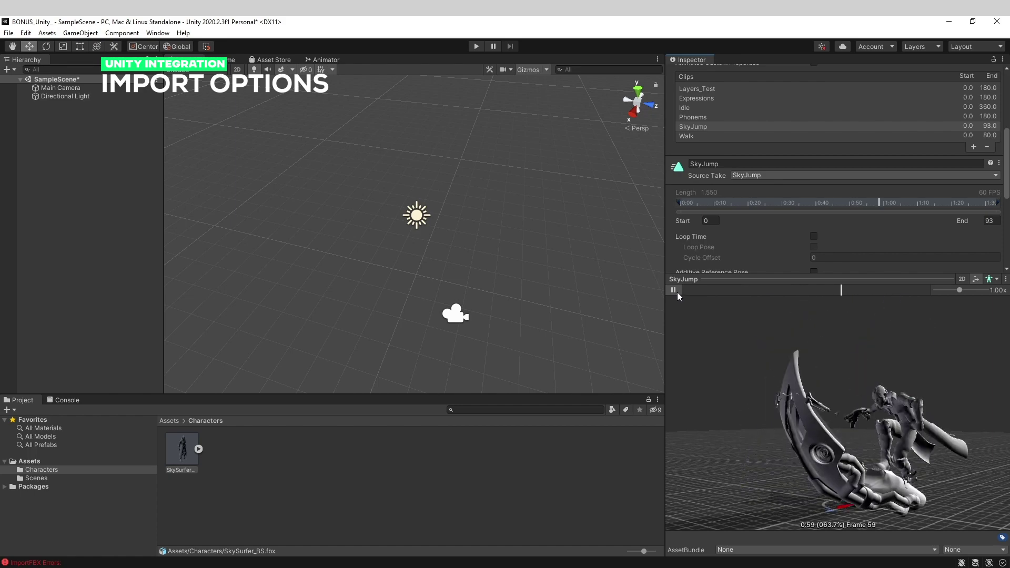
pyautogui.keyDown('alt'); pyautogui.moveTo(823, 365); pyautogui.dragTo(901, 418); pyautogui.keyUp('alt')
pyautogui.click(673, 290)
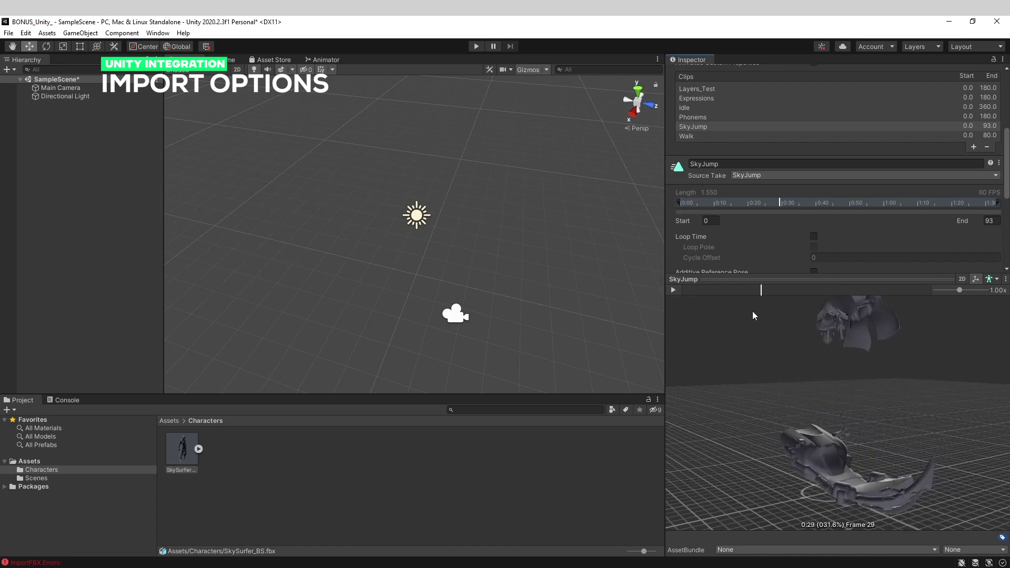
pyautogui.moveTo(783, 374); pyautogui.dragTo(841, 336)
pyautogui.scroll(-5, 912, 213)
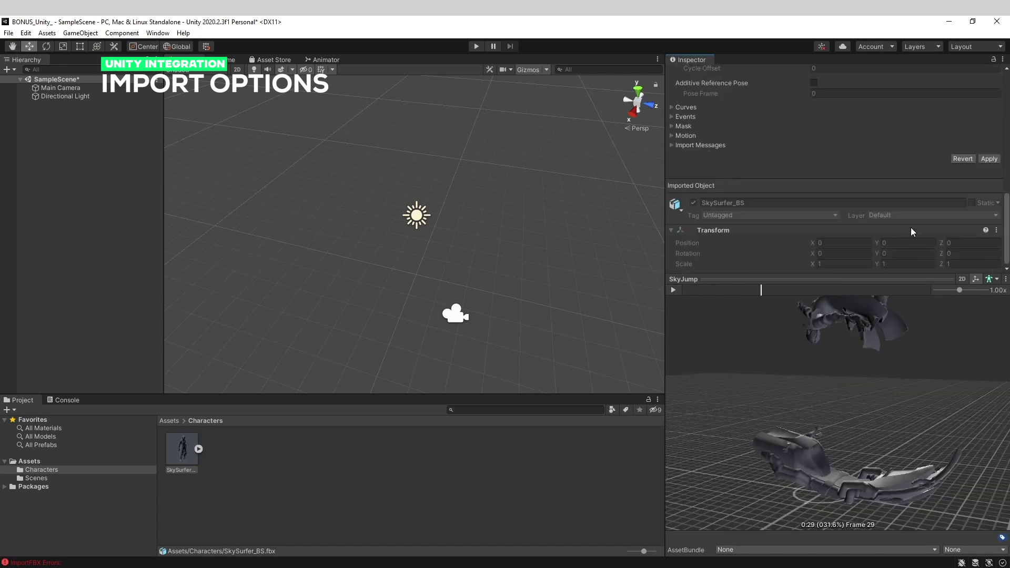
# Apply the SkySurfer_BS import settings to reimport the model, orbiting the jump preview.
pyautogui.click(989, 159)
pyautogui.keyDown('alt'); pyautogui.moveTo(968, 421); pyautogui.dragTo(760, 396); pyautogui.keyUp('alt')
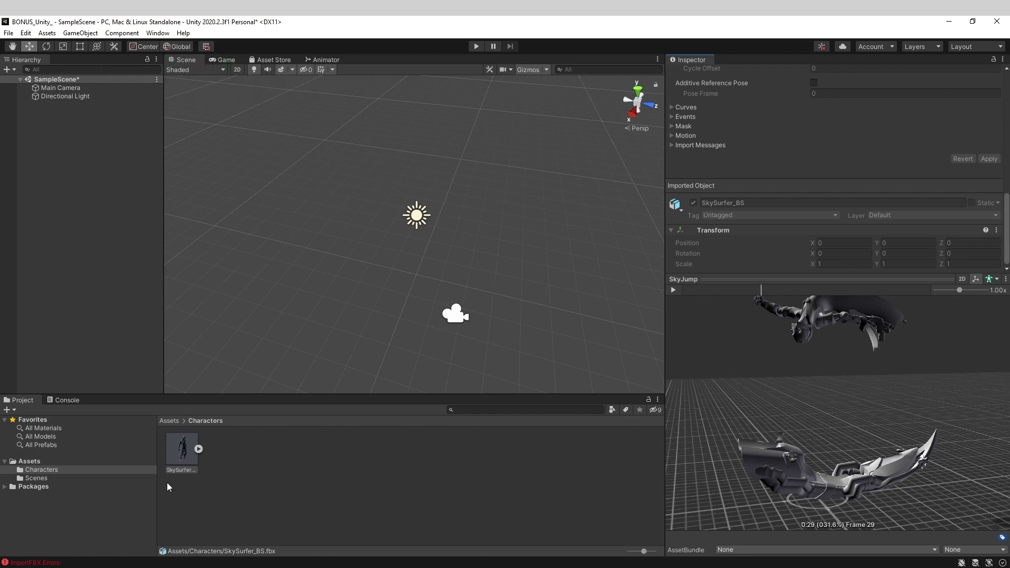
pyautogui.moveTo(188, 461); pyautogui.dragTo(46, 234)
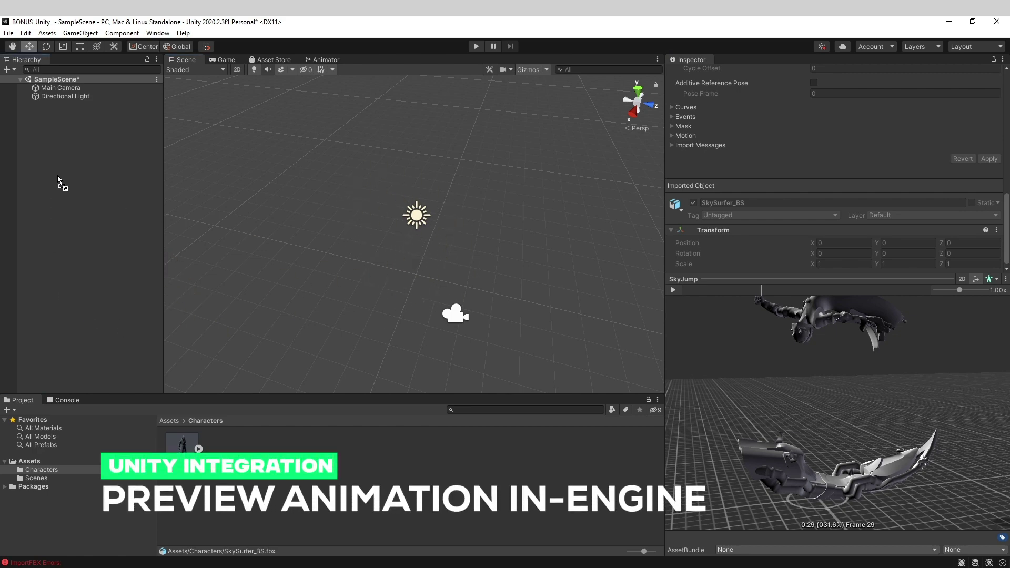
# Place SkySurfer_BS in SampleScene and move the Main Camera closer to frame it.
pyautogui.moveTo(61, 144); pyautogui.dragTo(61, 144)
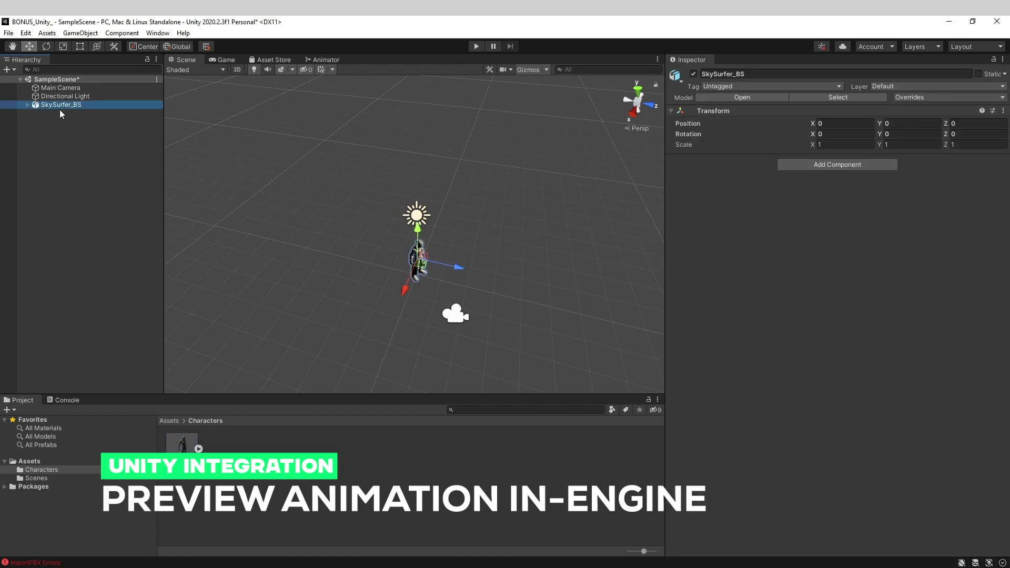
pyautogui.click(455, 316)
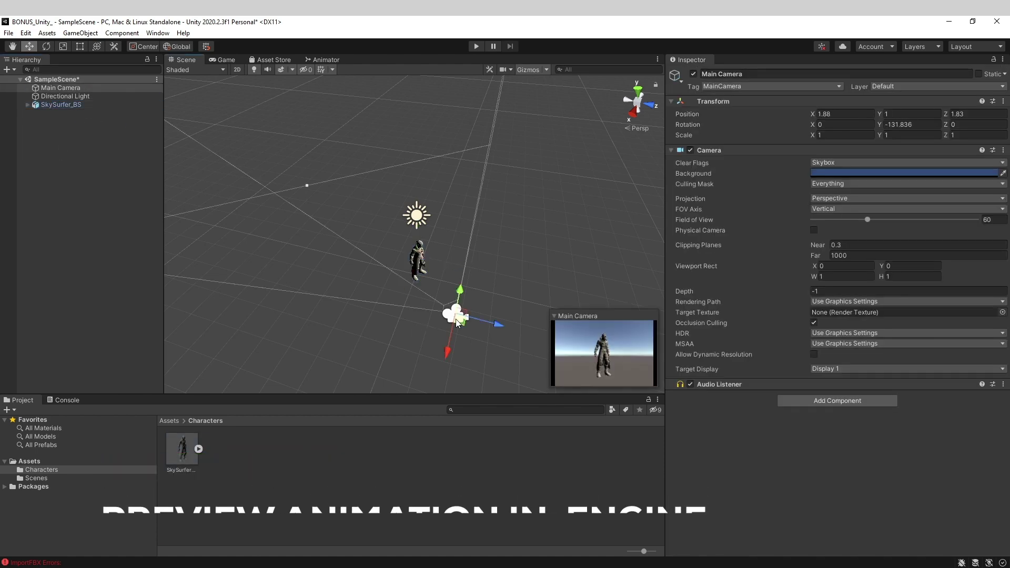
pyautogui.keyDown('alt'); pyautogui.moveTo(455, 316); pyautogui.dragTo(448, 245); pyautogui.keyUp('alt')
pyautogui.moveTo(398, 336); pyautogui.dragTo(230, 418)
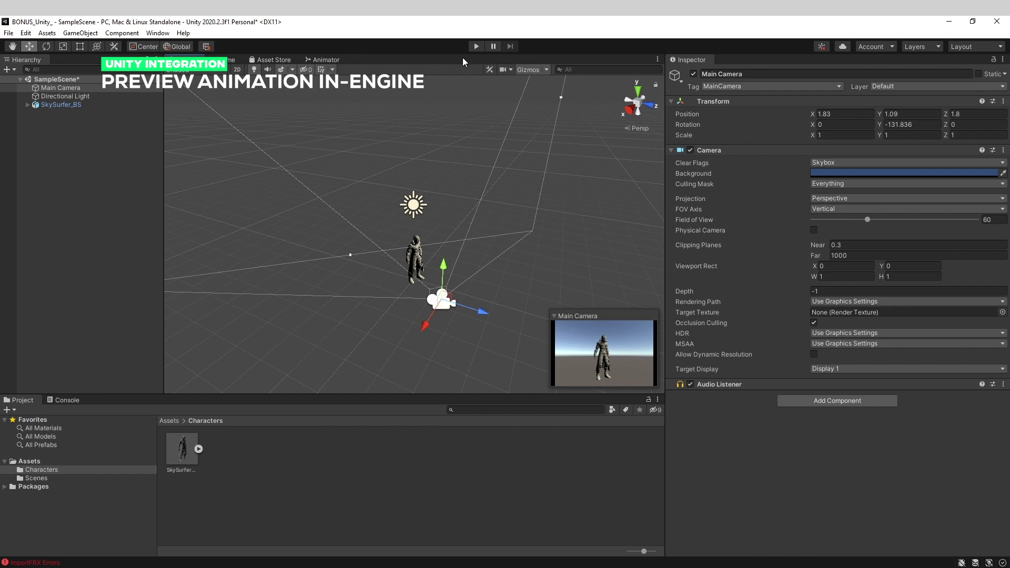
pyautogui.click(242, 449)
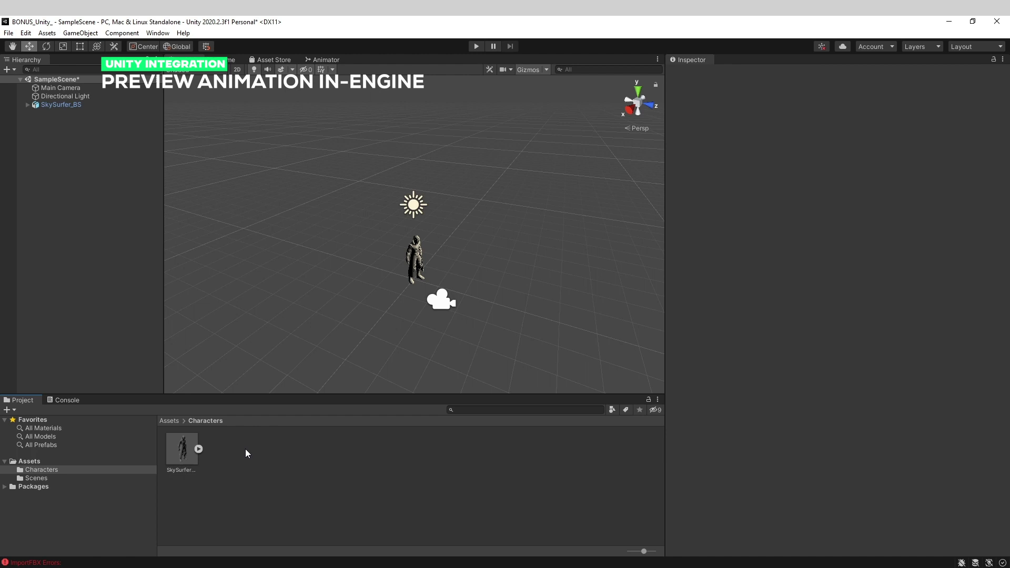
# Add a new Animator Controller asset in Characters and name it AC_SkySurfer.
pyautogui.rightClick(245, 450)
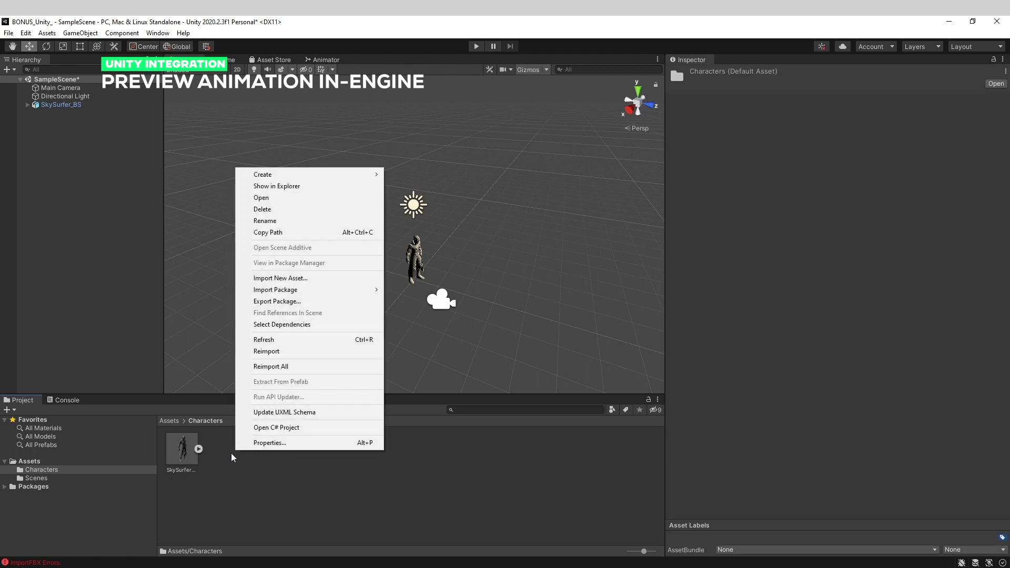
pyautogui.moveTo(314, 174)
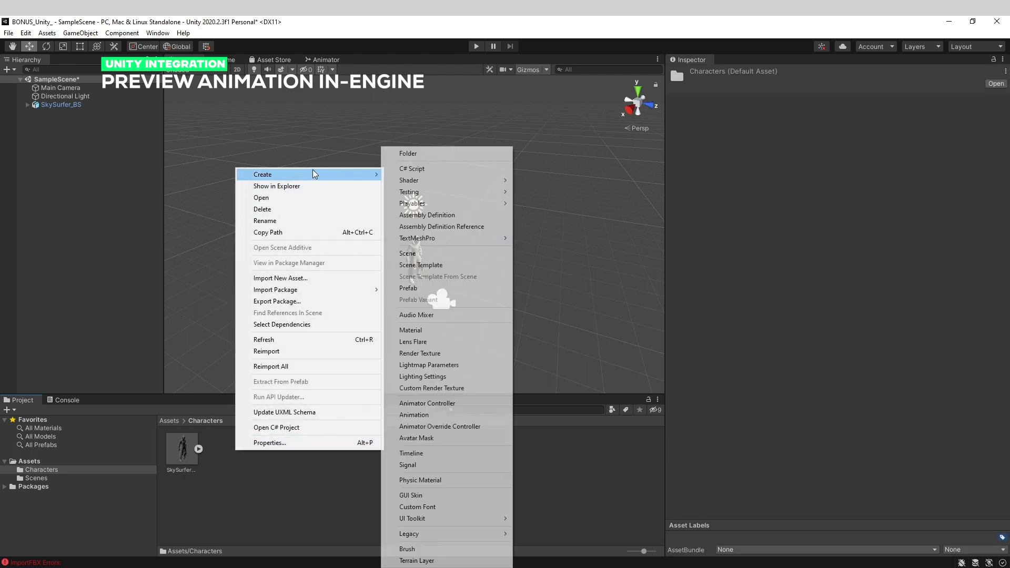
pyautogui.click(443, 404)
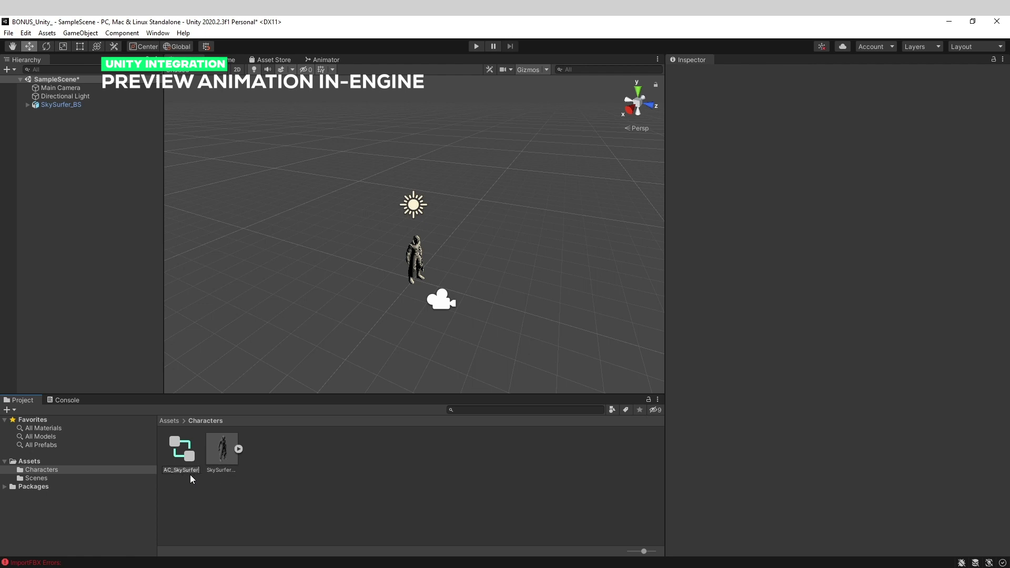
pyautogui.press('Return')
# Open AC_SkySurfer in the Animator, frame its empty graph, and expand the SkySurfer model's contents.
pyautogui.doubleClick(181, 450)
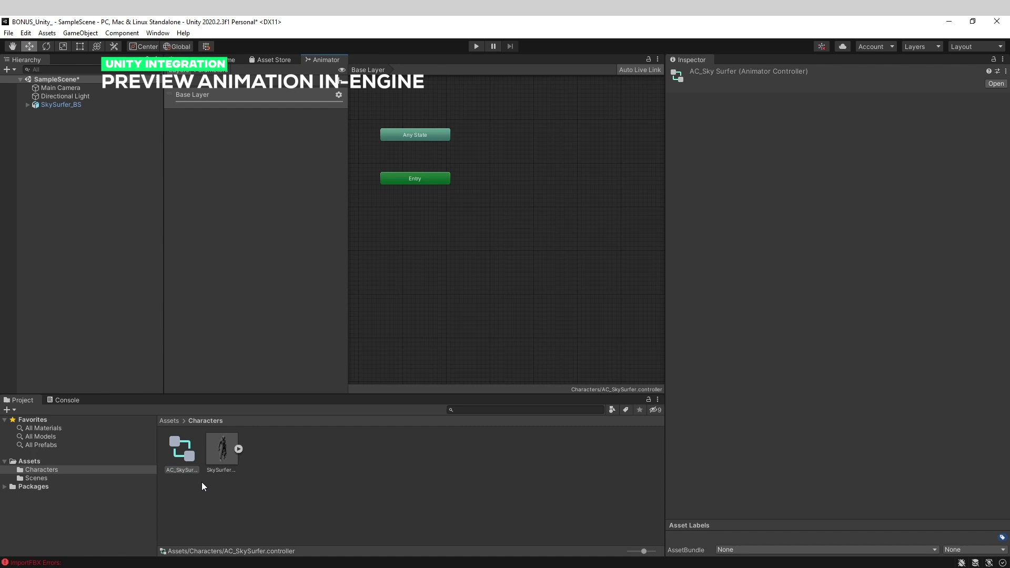
pyautogui.press('a')
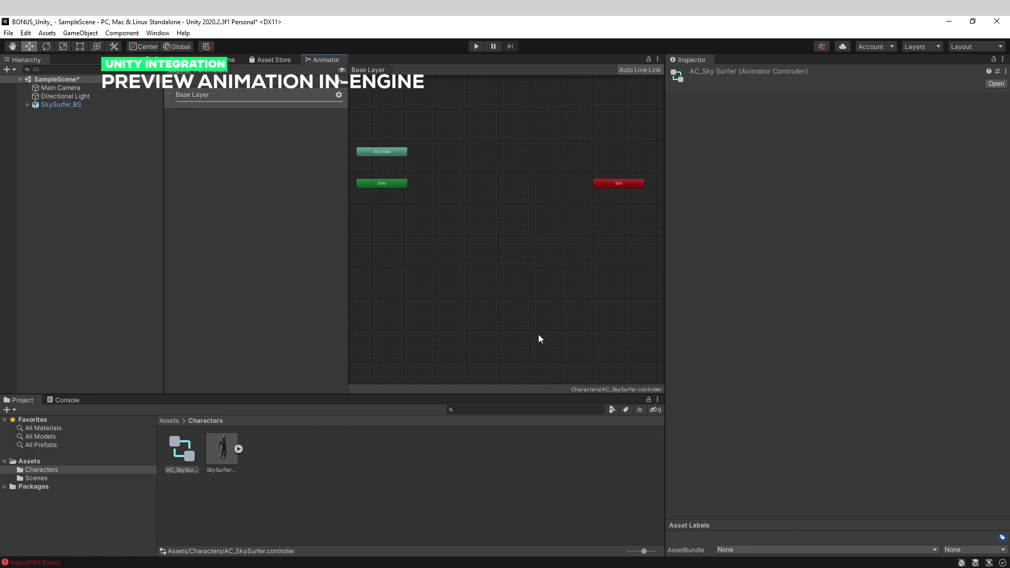
pyautogui.click(238, 449)
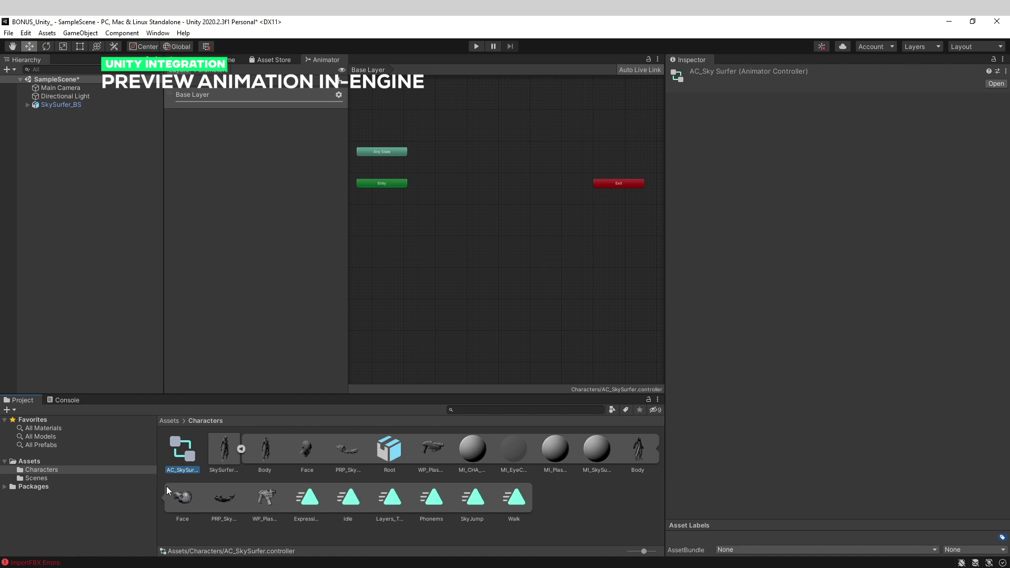
# Preview the model's Expressions, Idle, Layers_Test and SkyJump clips on the character.
pyautogui.click(305, 500)
pyautogui.click(348, 500)
pyautogui.click(401, 503)
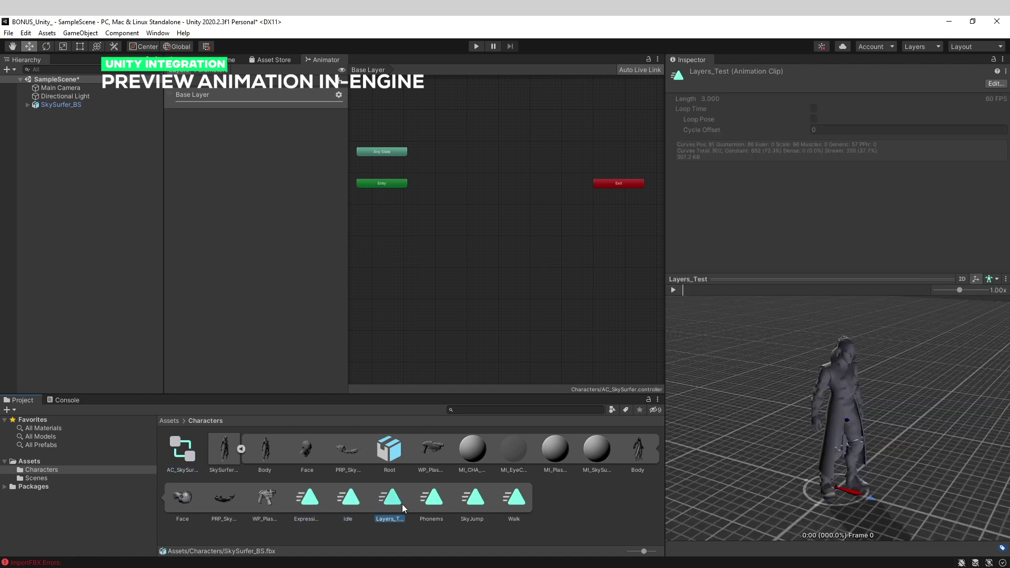
pyautogui.click(471, 499)
pyautogui.click(238, 449)
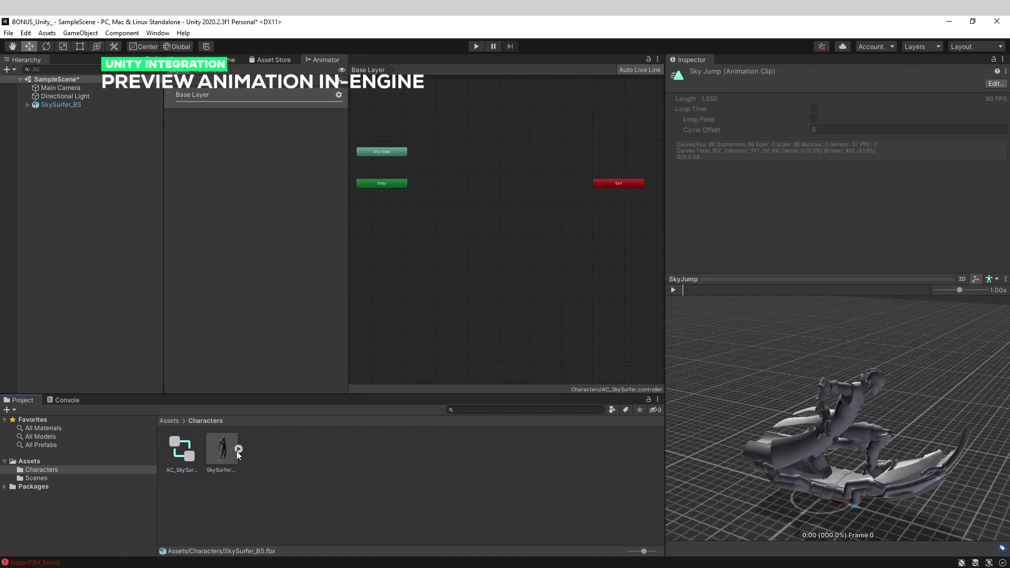
pyautogui.click(238, 449)
pyautogui.click(315, 500)
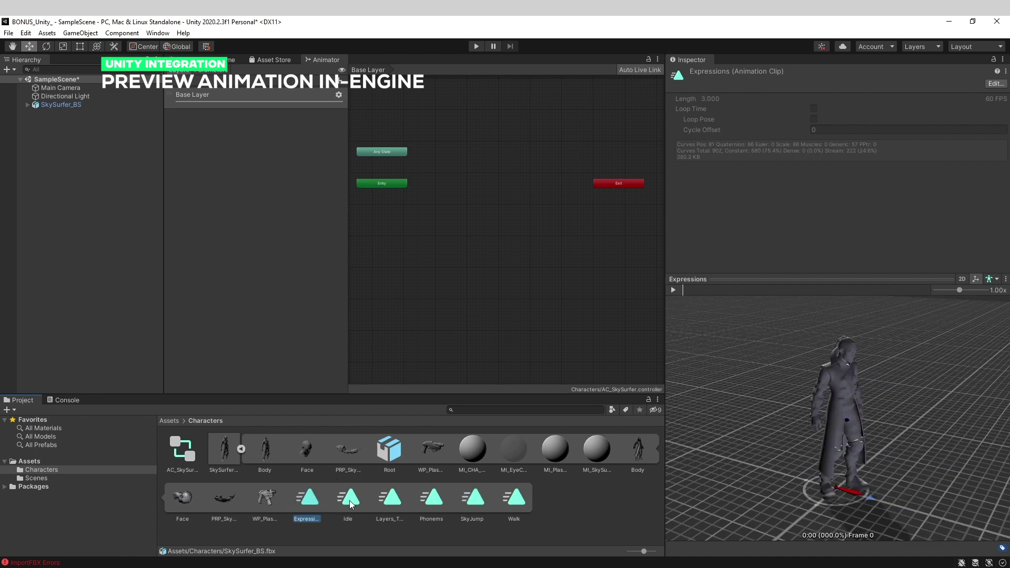
pyautogui.click(387, 506)
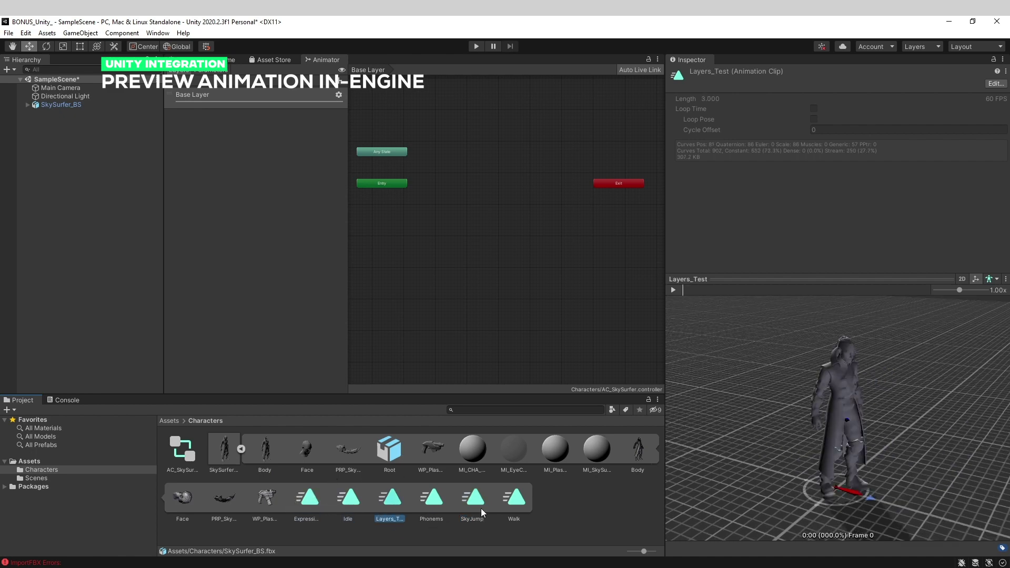
# Add SkyJump as the default state from Entry and give it a transition to Exit.
pyautogui.moveTo(479, 500); pyautogui.dragTo(501, 215)
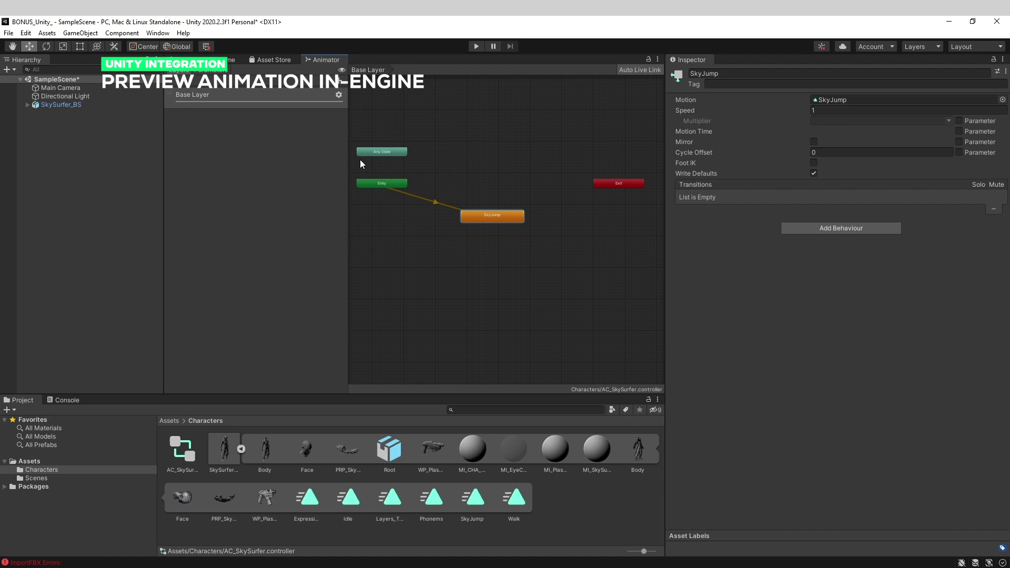
pyautogui.rightClick(497, 216)
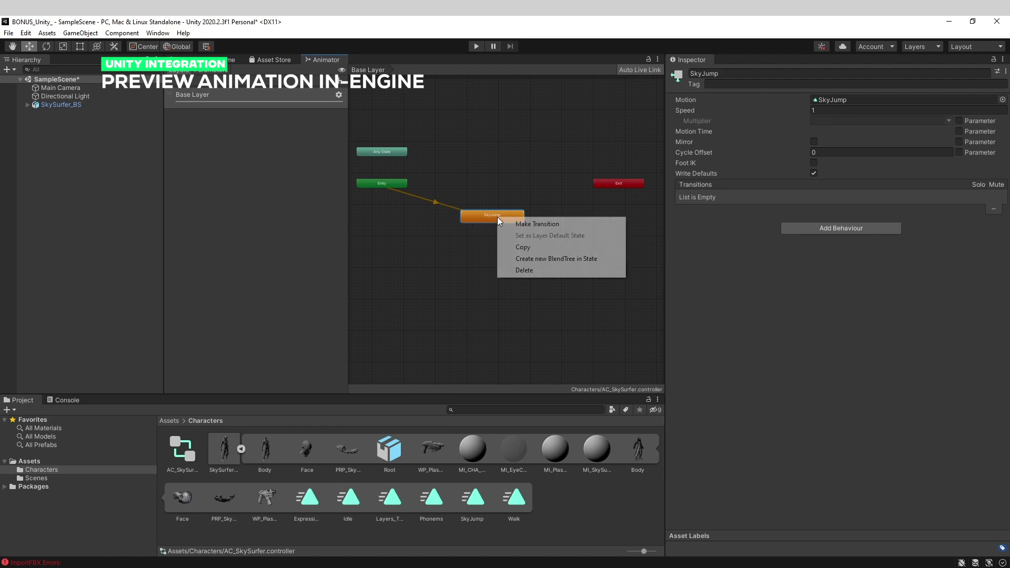
pyautogui.click(509, 223)
pyautogui.click(620, 184)
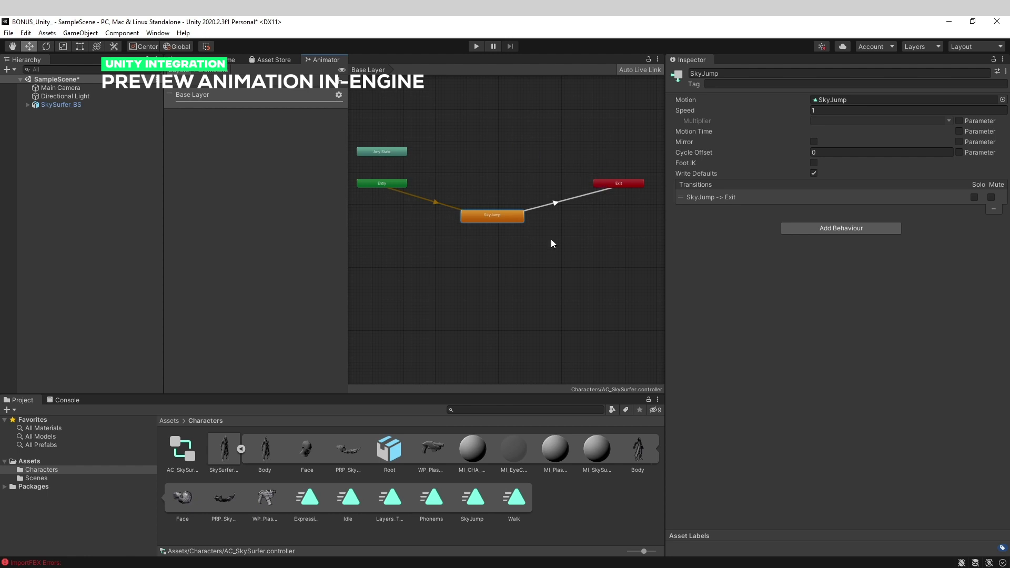
pyautogui.click(517, 176)
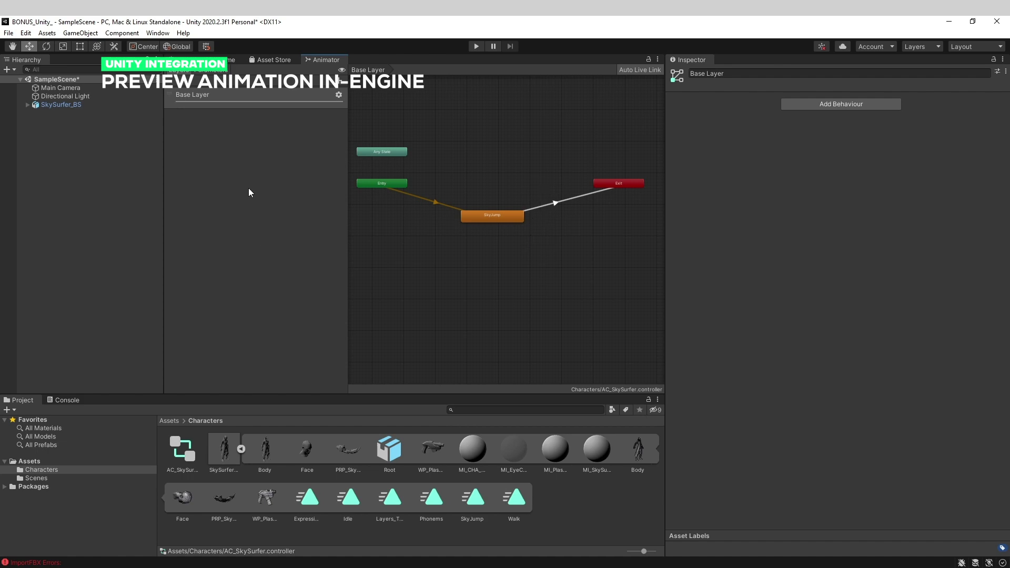
# Test-play SampleScene to watch SkySurfer perform SkyJump, then stop play and clear the selection.
pyautogui.click(184, 60)
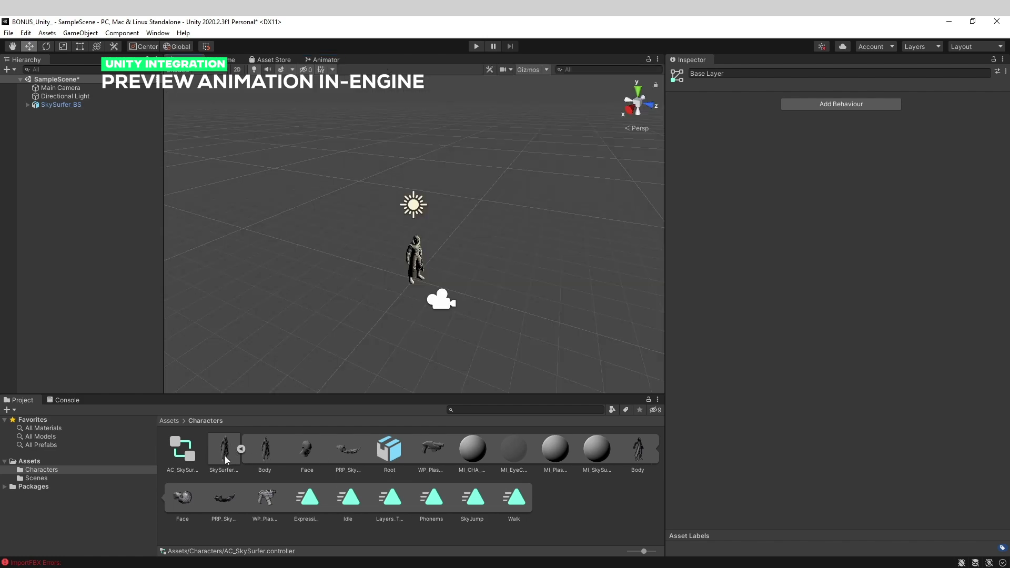
pyautogui.moveTo(182, 449); pyautogui.dragTo(68, 104)
pyautogui.click(476, 47)
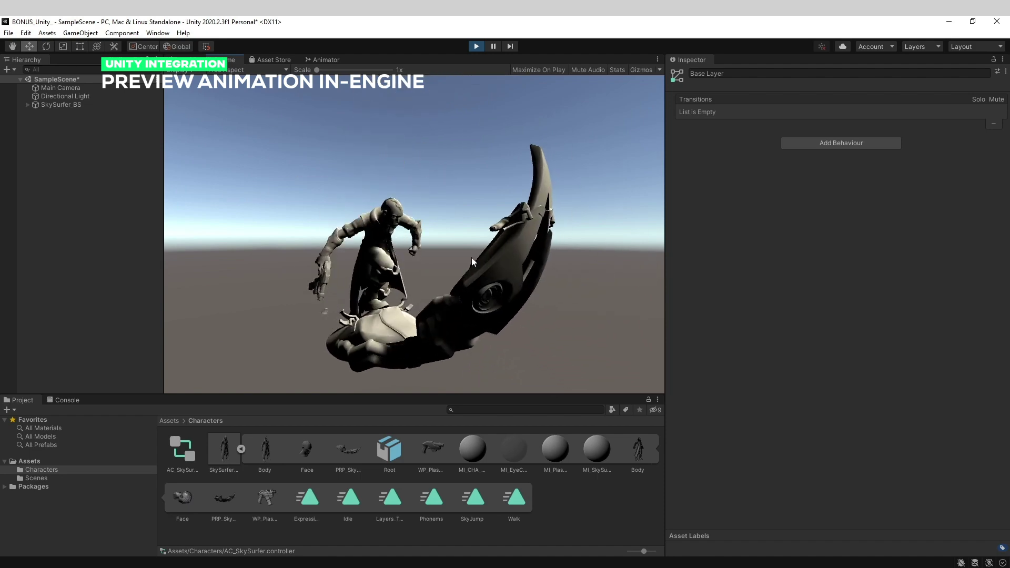
pyautogui.click(476, 47)
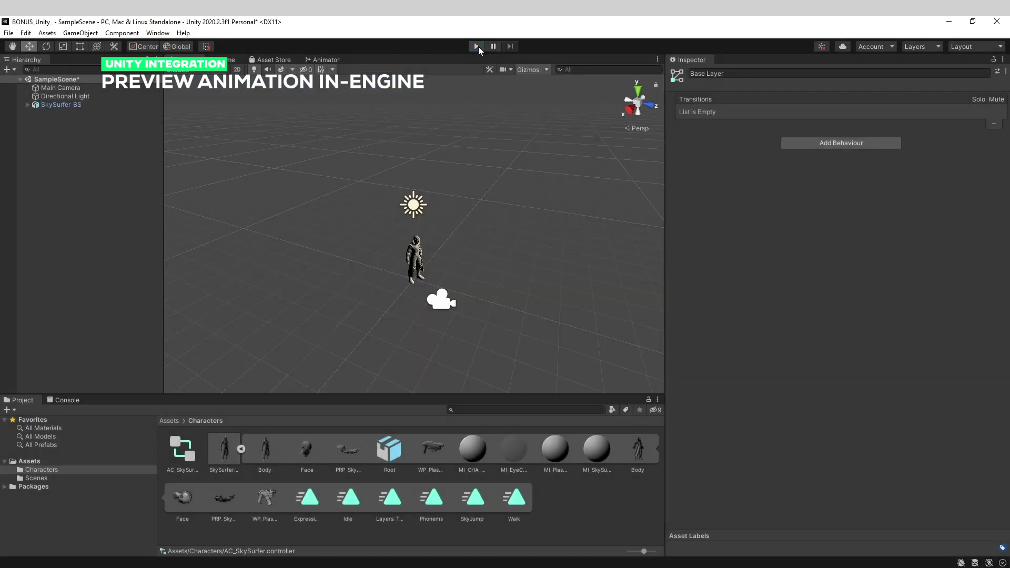
pyautogui.click(566, 506)
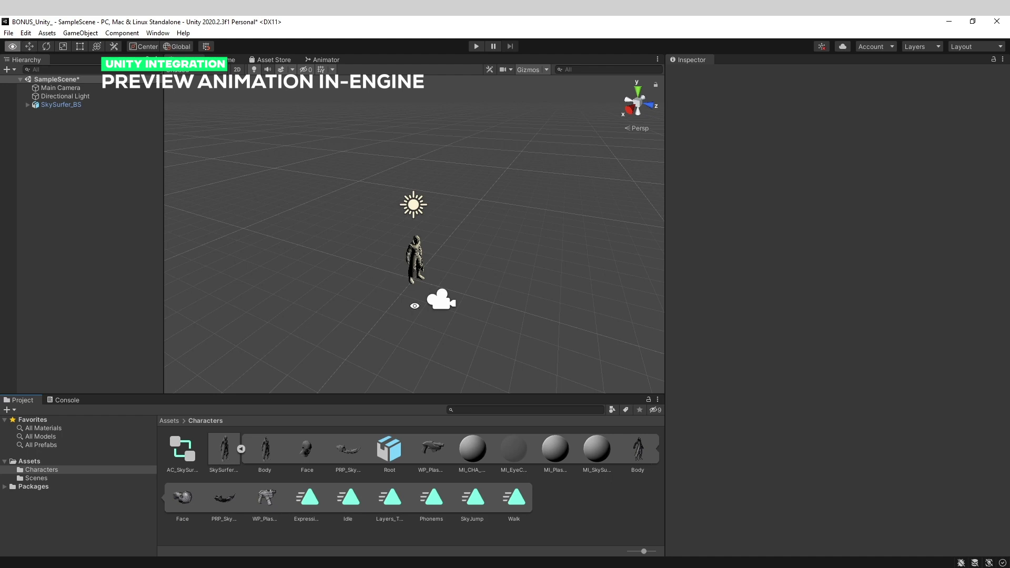
# Back in akeytsu, play SkyJump and scrub the timeline to frame 28.
pyautogui.hotkey('alt', 'Tab')
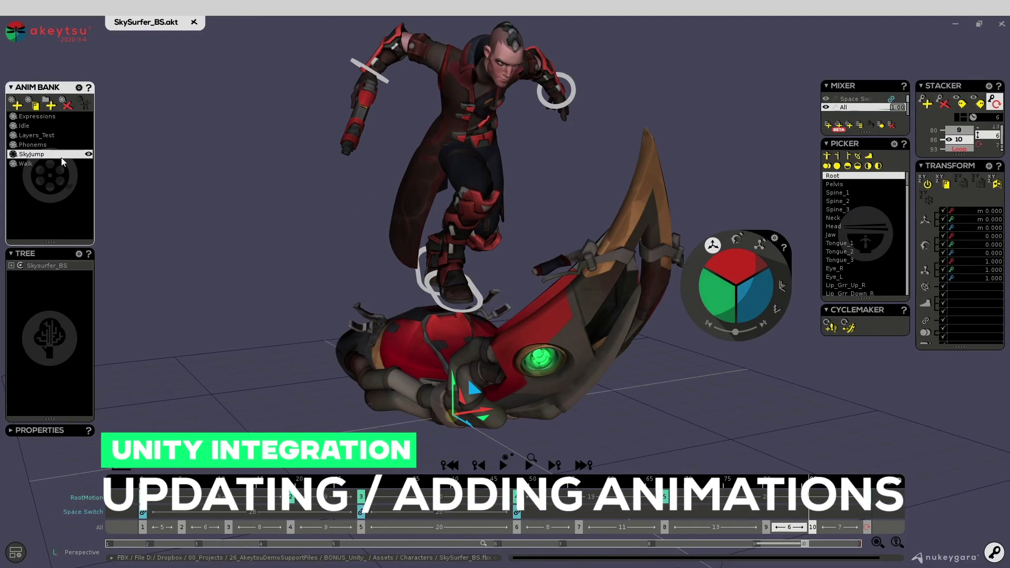
pyautogui.press('space')
pyautogui.moveTo(396, 216); pyautogui.dragTo(637, 223, button='middle')
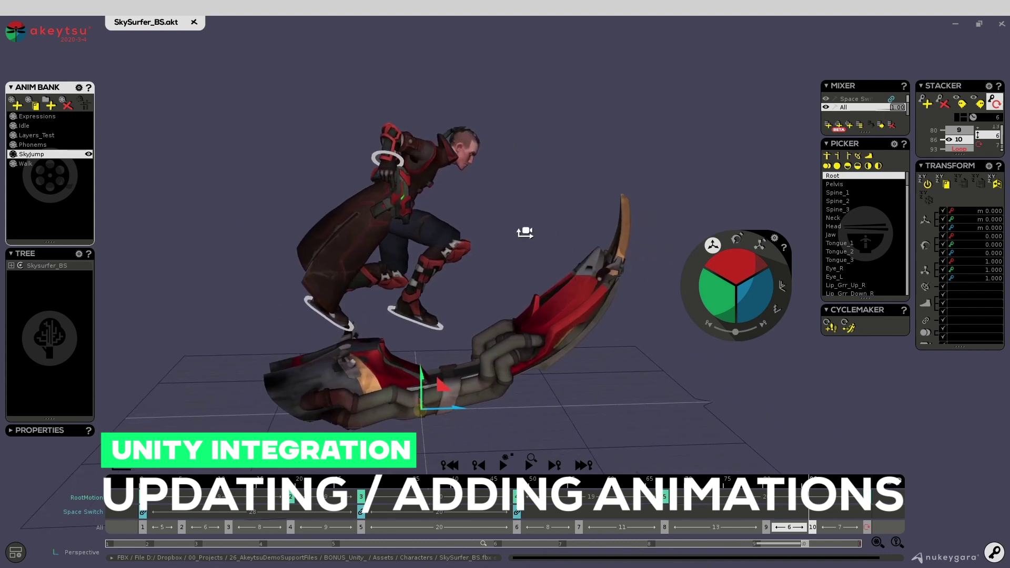
pyautogui.press('space')
pyautogui.click(274, 492)
pyautogui.moveTo(273, 492); pyautogui.dragTo(361, 468)
pyautogui.click(409, 363)
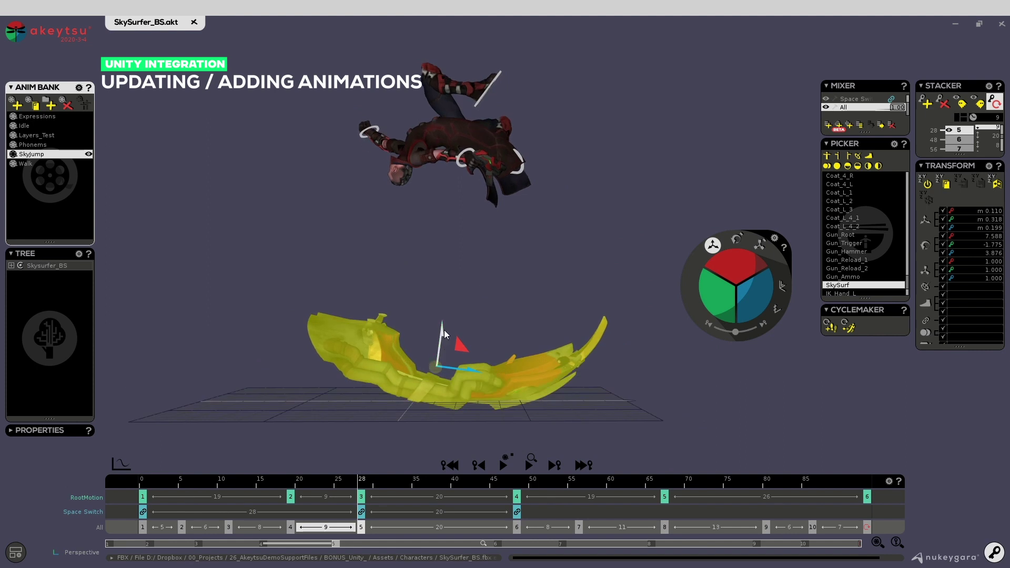
# Try lowering the SkySurf board at frame 28, undo it, and view the board over the grid.
pyautogui.moveTo(446, 335); pyautogui.dragTo(494, 379)
pyautogui.hotkey('ctrl', 'z')
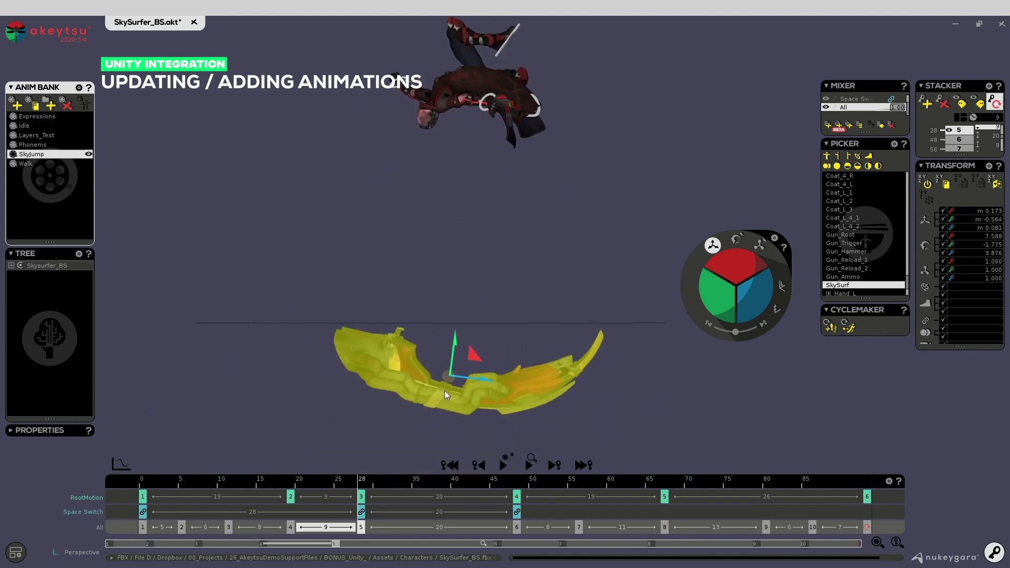
pyautogui.moveTo(360, 486)
pyautogui.mouseDown()
pyautogui.moveTo(263, 476)
pyautogui.moveTo(493, 465)
pyautogui.moveTo(198, 450)
pyautogui.moveTo(386, 446)
pyautogui.moveTo(509, 465)
pyautogui.moveTo(331, 462)
pyautogui.moveTo(357, 480)
pyautogui.mouseUp()
pyautogui.keyDown('alt'); pyautogui.moveTo(451, 160); pyautogui.dragTo(413, 223); pyautogui.keyUp('alt')
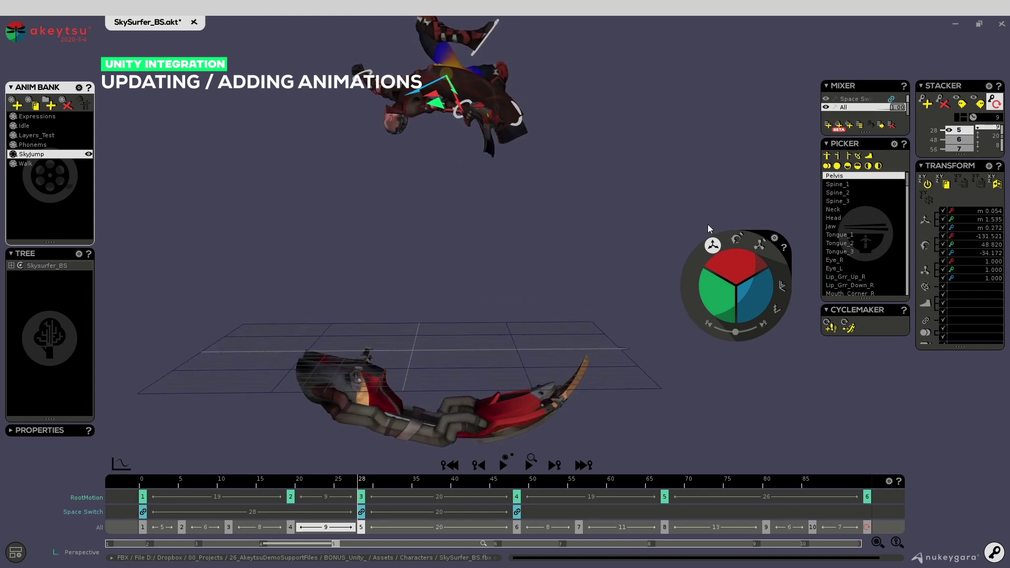
# Rotate Arm_R downward and bend ForeArm_R into a new angle at frame 28.
pyautogui.click(415, 110)
pyautogui.scroll(1, 414, 109)
pyautogui.click(735, 239)
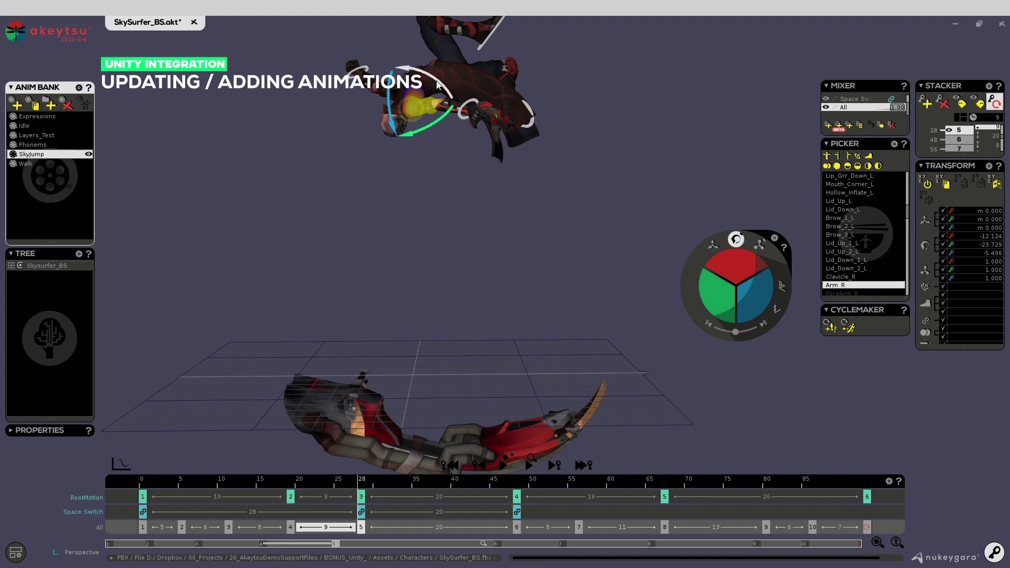
pyautogui.moveTo(412, 107); pyautogui.dragTo(453, 105)
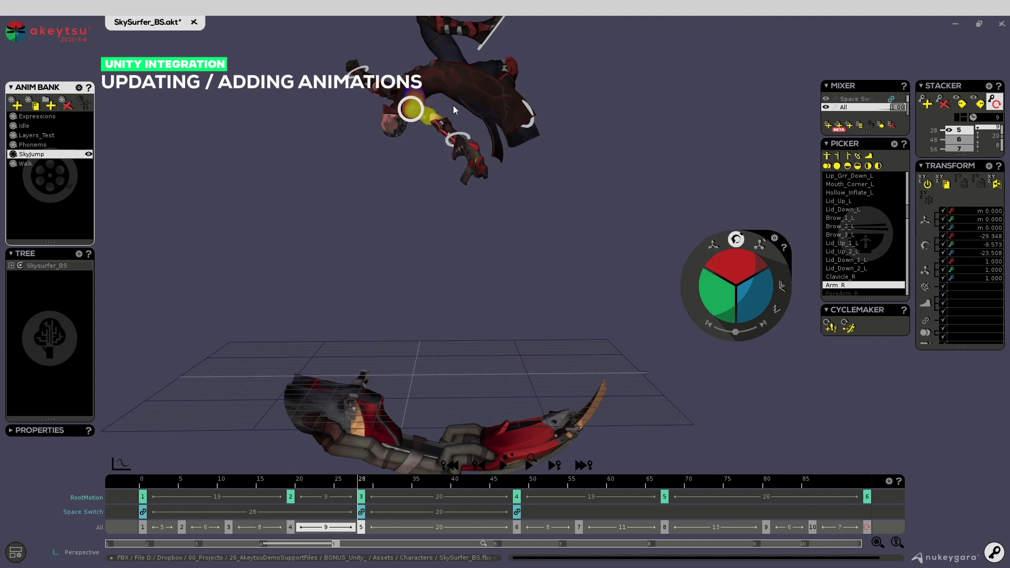
pyautogui.click(443, 114)
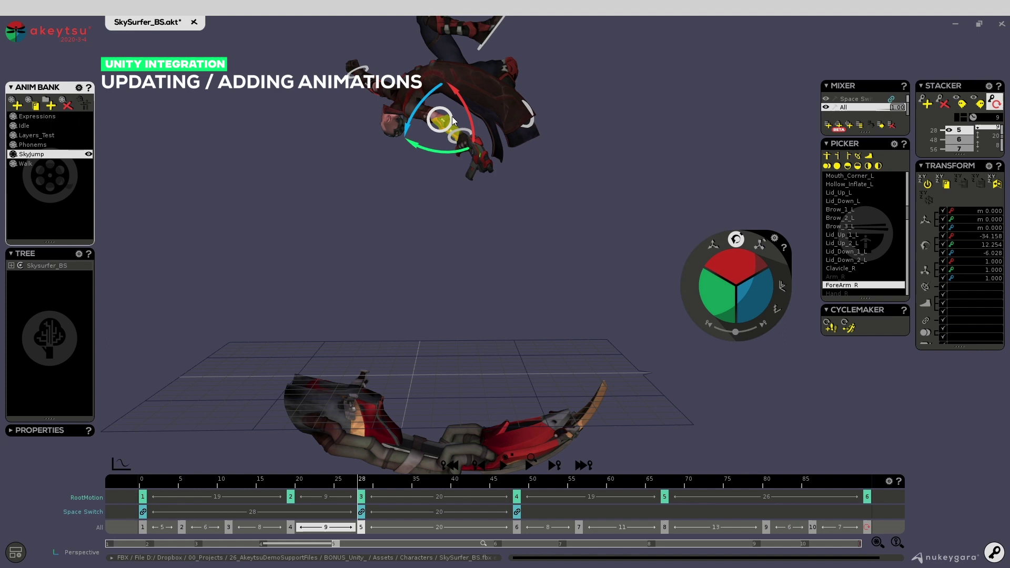
pyautogui.moveTo(452, 120); pyautogui.dragTo(458, 109)
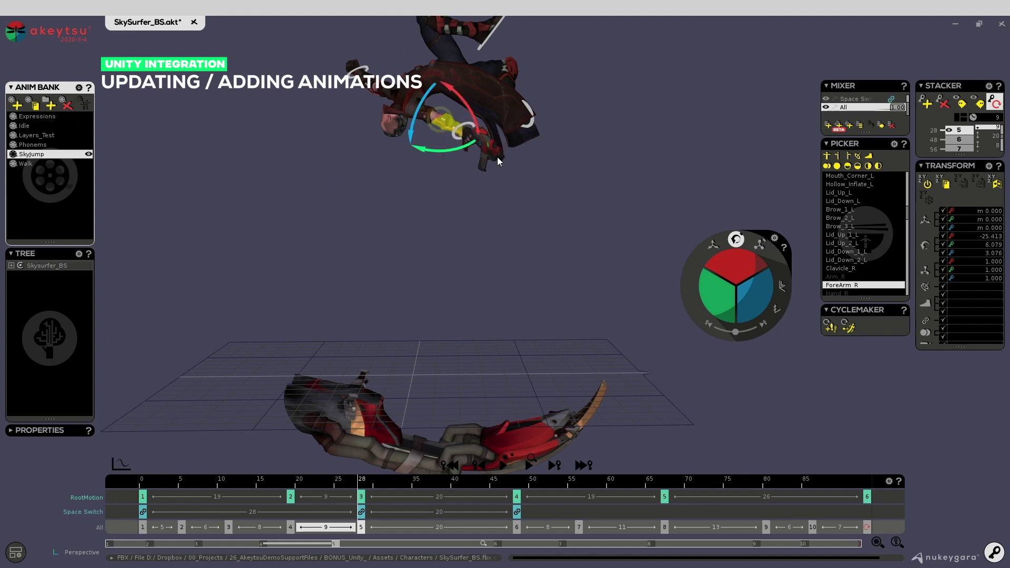
# Tilt the SkySurf board further at frame 28 and bring up the Export Settings.
pyautogui.press('w')
pyautogui.click(423, 80)
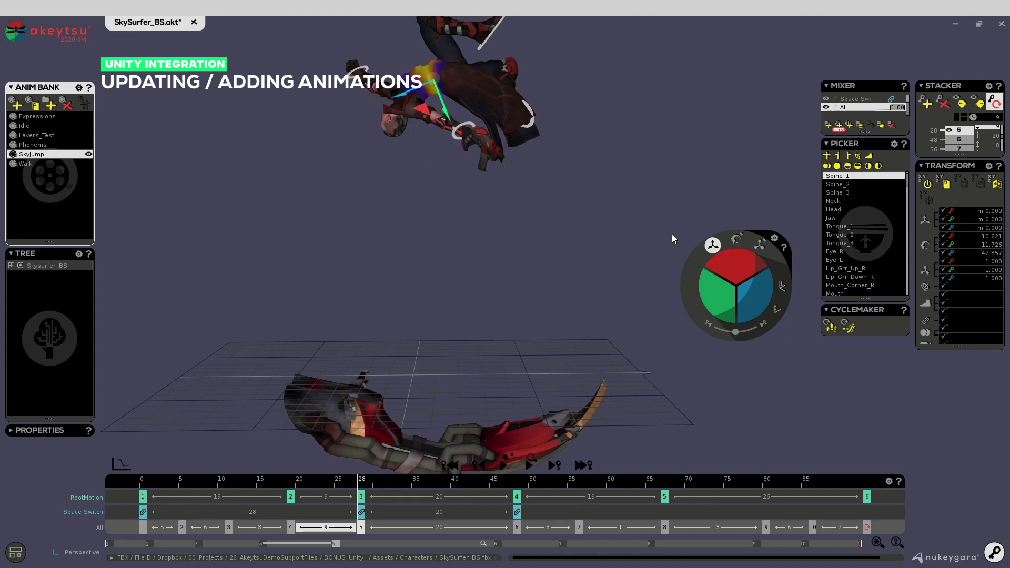
pyautogui.click(346, 406)
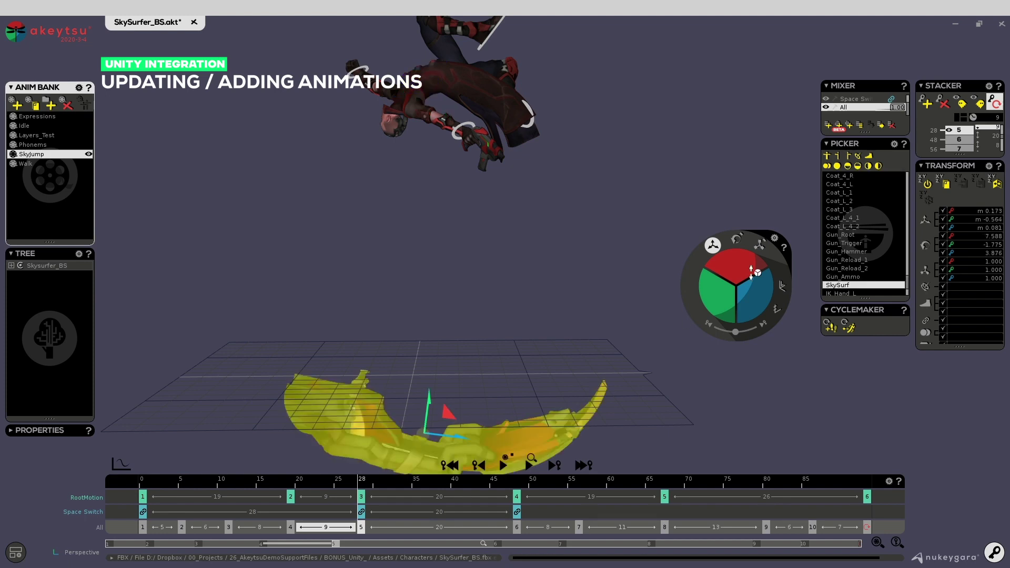
pyautogui.click(736, 239)
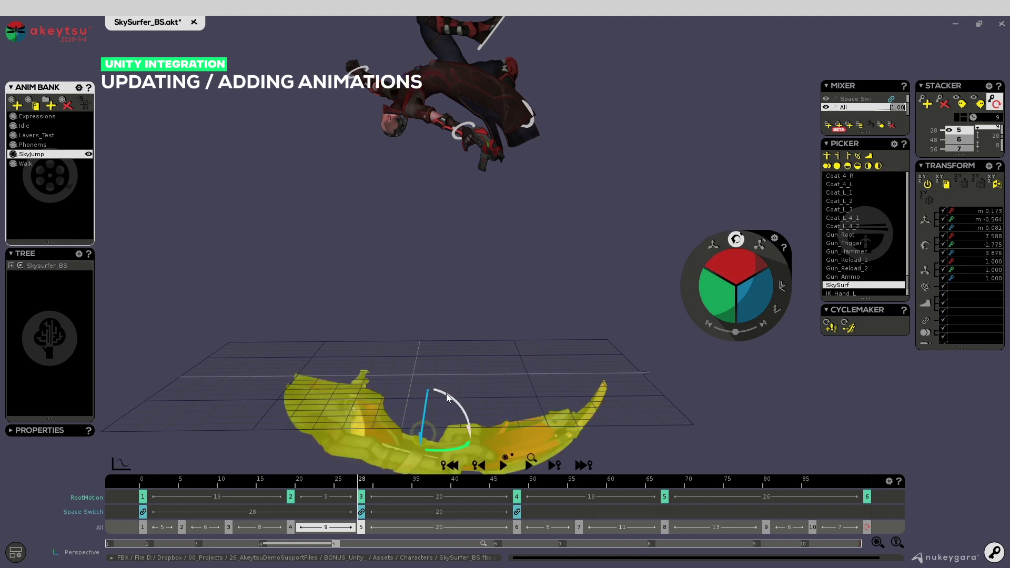
pyautogui.moveTo(447, 394); pyautogui.dragTo(512, 324)
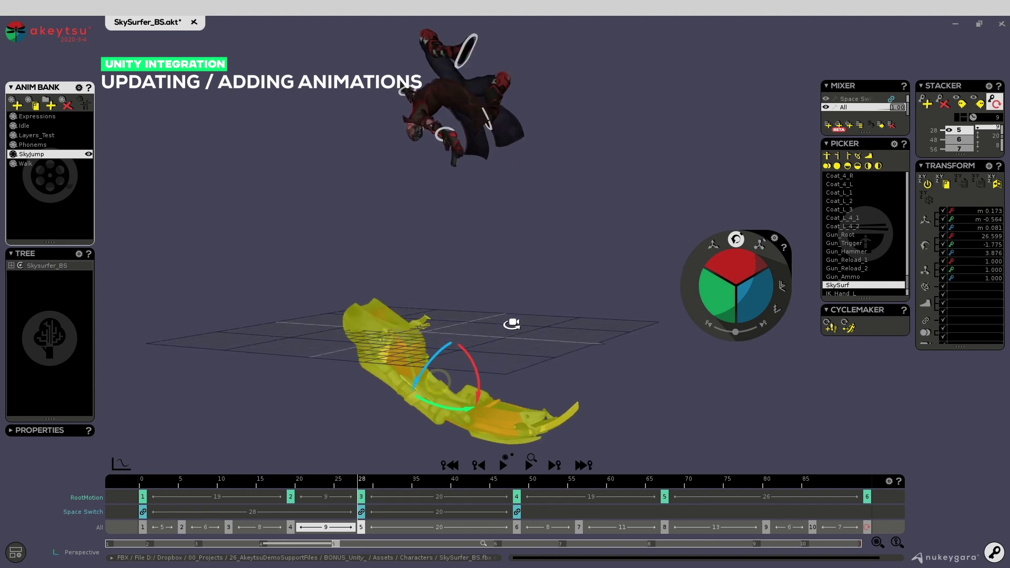
pyautogui.hotkey('ctrl', 'e')
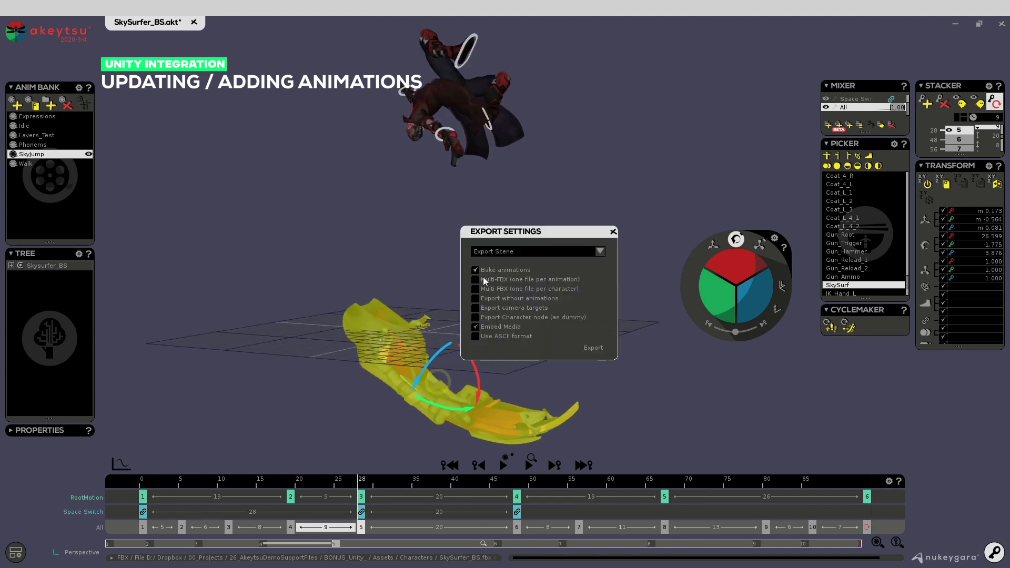
# Export over SkySurfer_BS.fbx in Assets/Characters, confirming the replacement, and return to Unity.
pyautogui.click(592, 348)
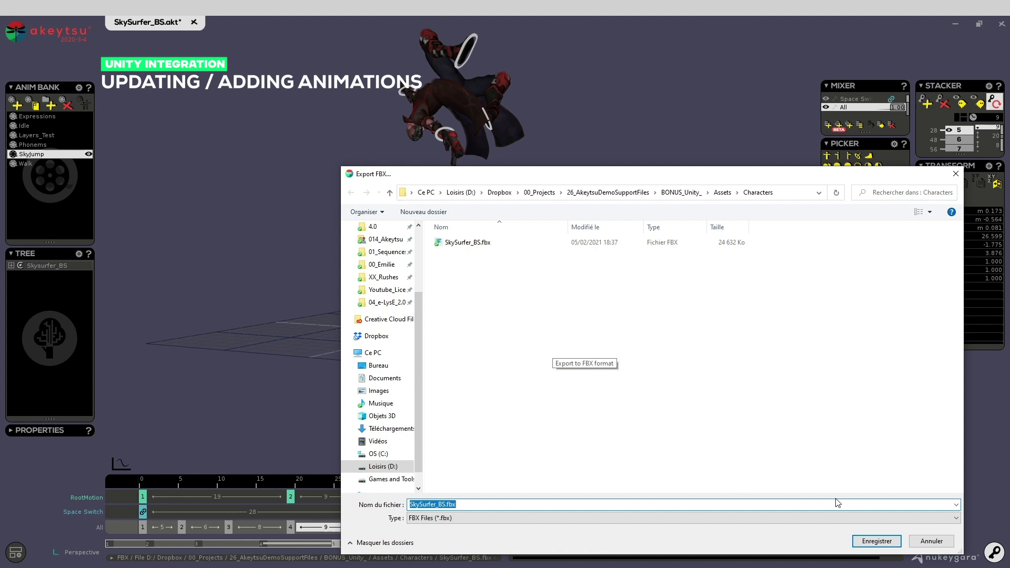
pyautogui.click(876, 540)
pyautogui.click(534, 297)
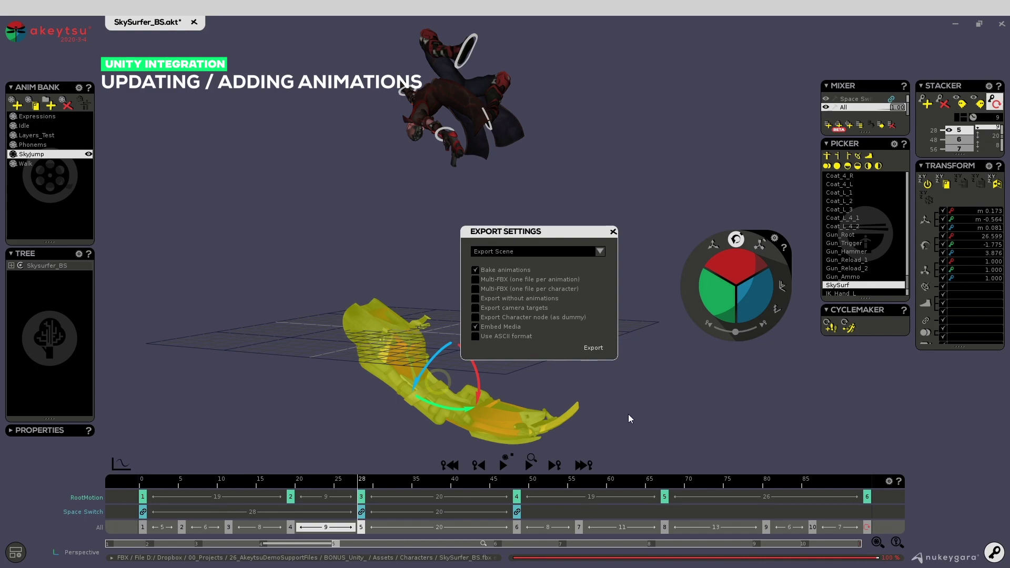
pyautogui.hotkey('alt', 'Tab')
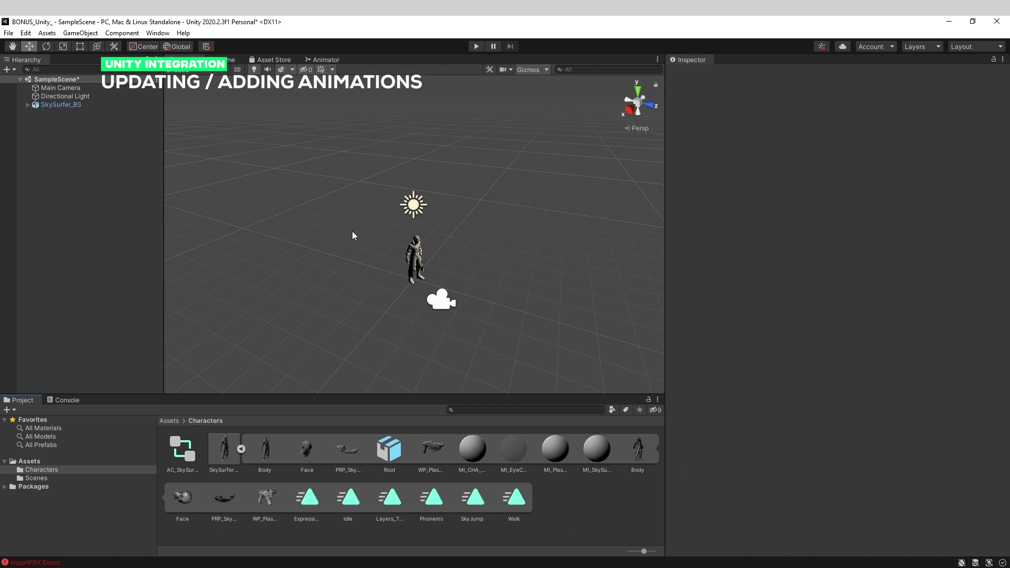
# Select the reimported SkySurfer_BS and review the Model tab's Meshes and Geometry settings.
pyautogui.click(224, 450)
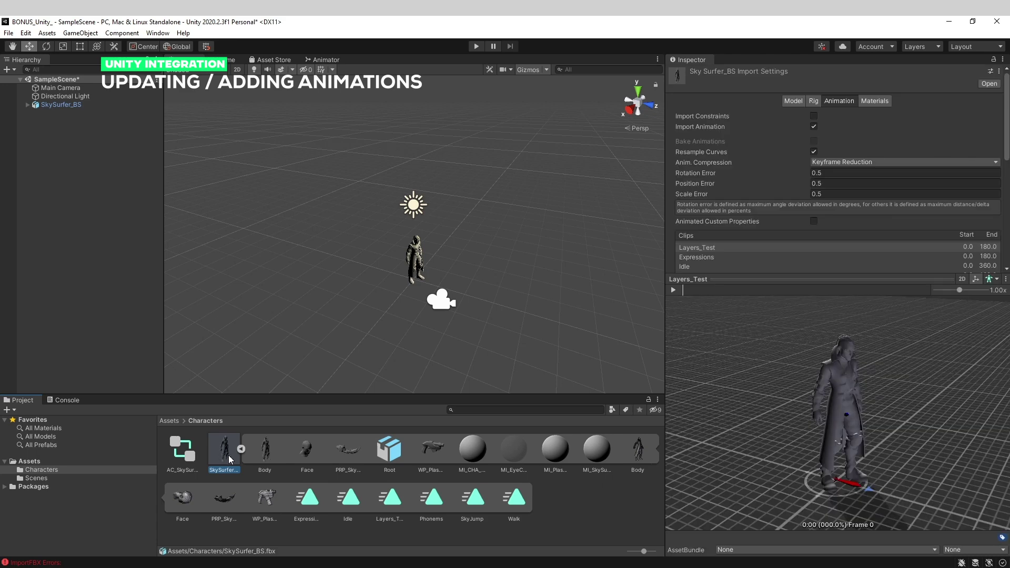
pyautogui.click(792, 101)
pyautogui.scroll(-5, 743, 213)
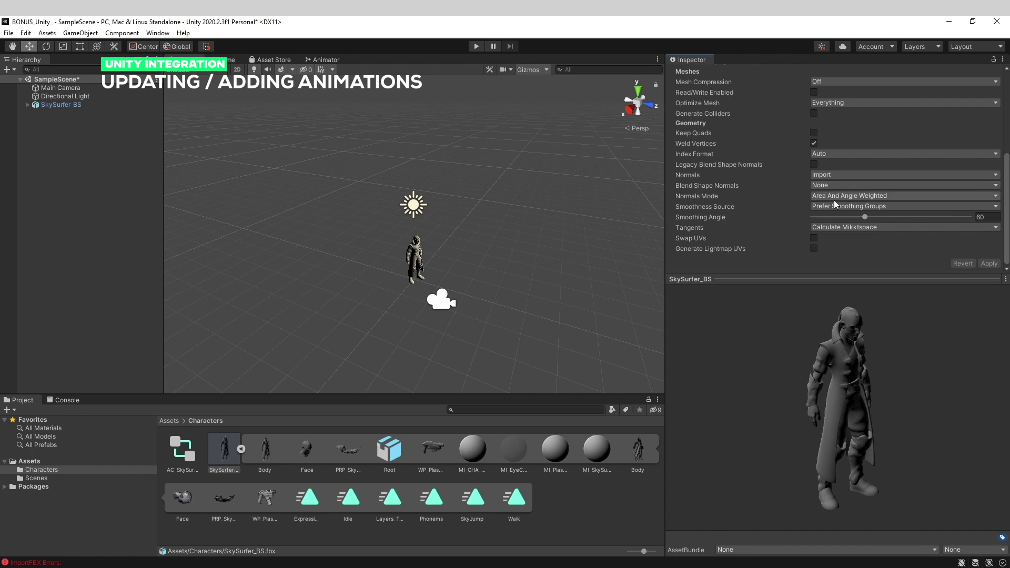
pyautogui.scroll(5, 828, 188)
pyautogui.scroll(-5, 797, 210)
# Play the updated SkyJump clip in the Inspector preview, then stop the running game.
pyautogui.click(470, 505)
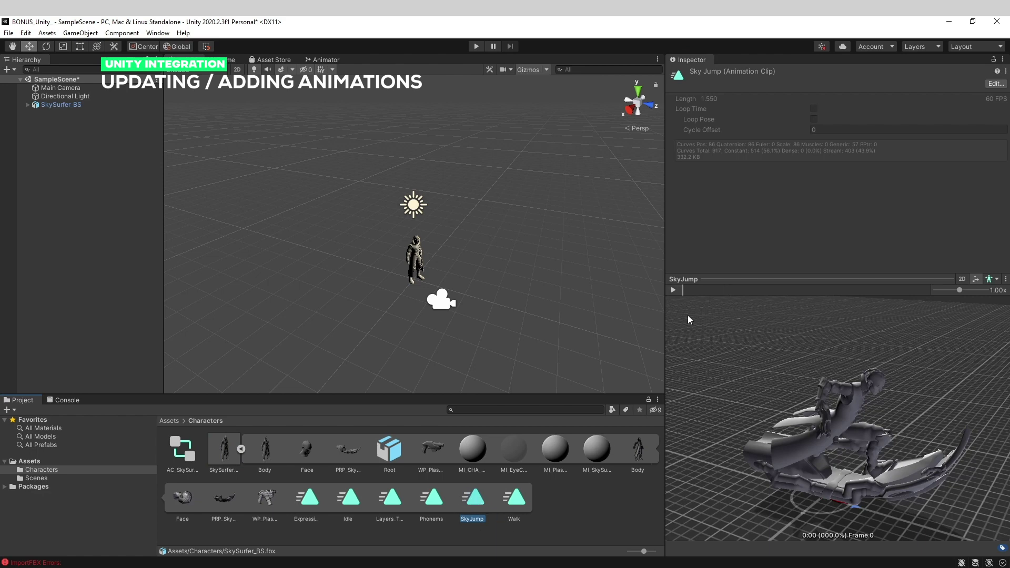
pyautogui.click(674, 291)
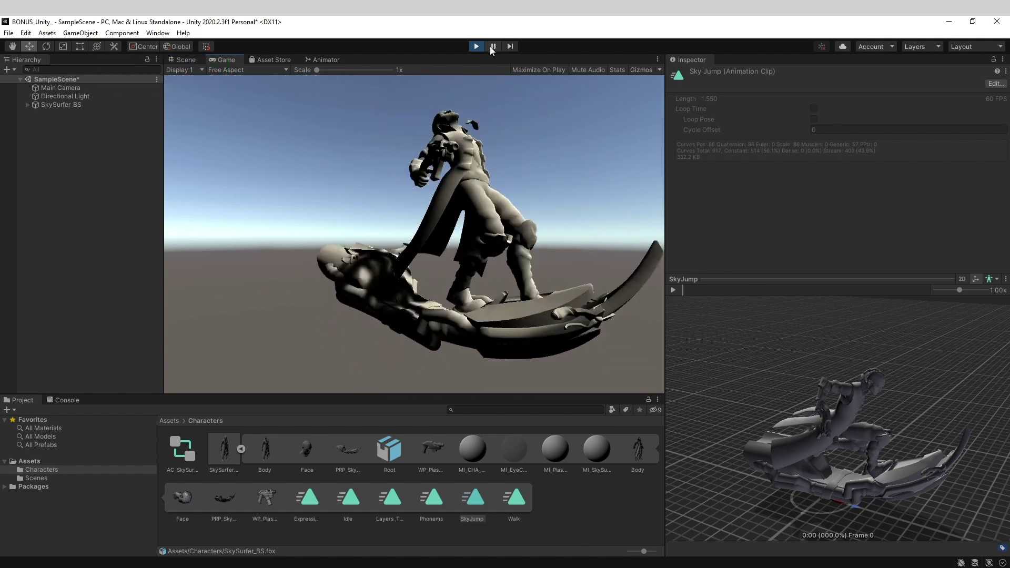
pyautogui.click(476, 47)
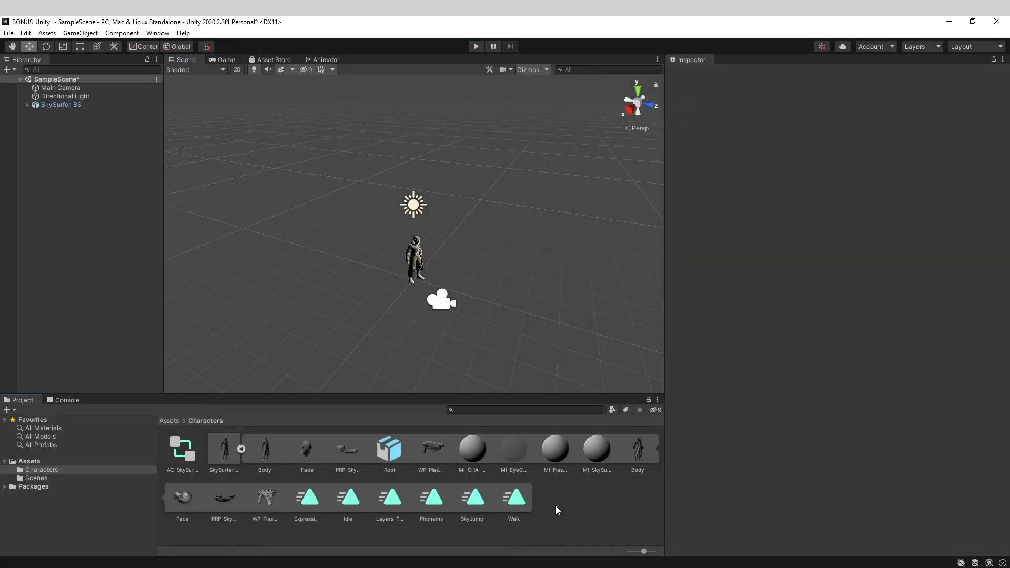